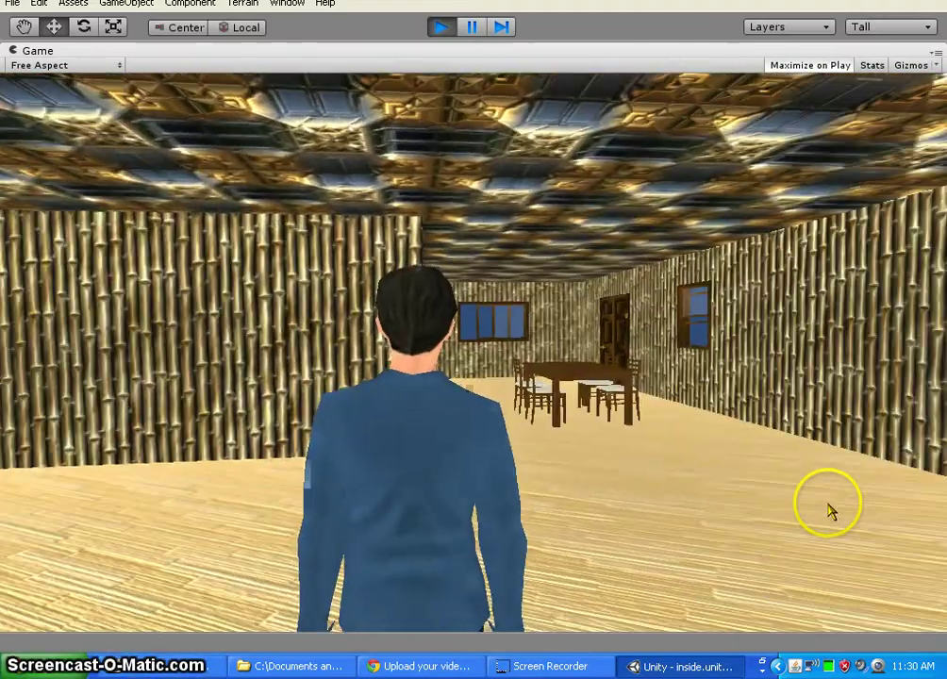
Walk the character through the furnished bamboo-walled house in play mode, look around the rooms, and stop the game preview.
{"action": "key", "text": "d"}
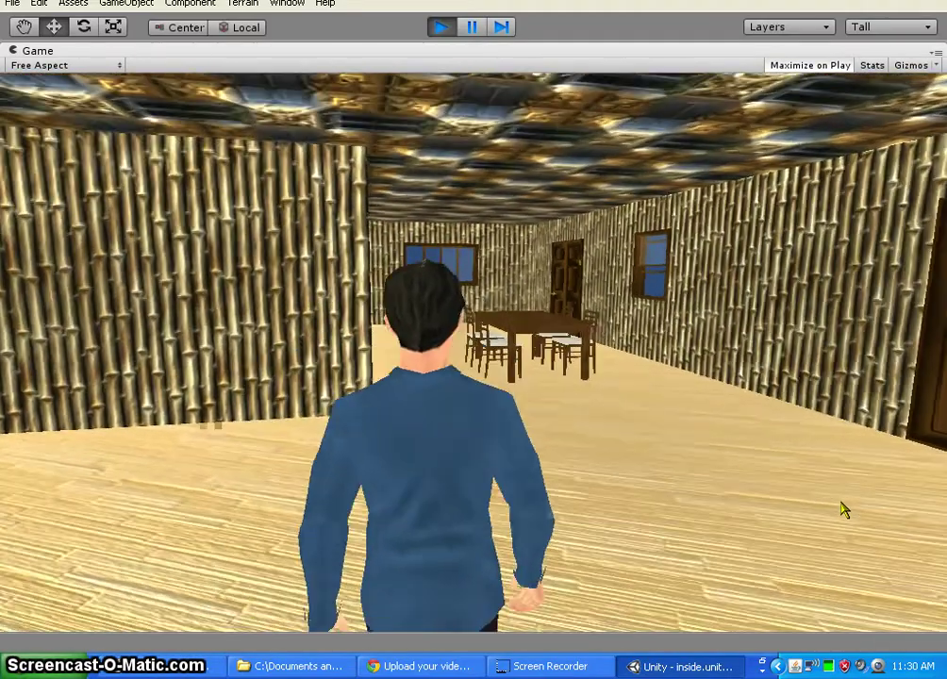
{"action": "key", "text": "w"}
{"action": "left_click_drag", "start_coordinate": [844, 509], "coordinate": [722, 490]}
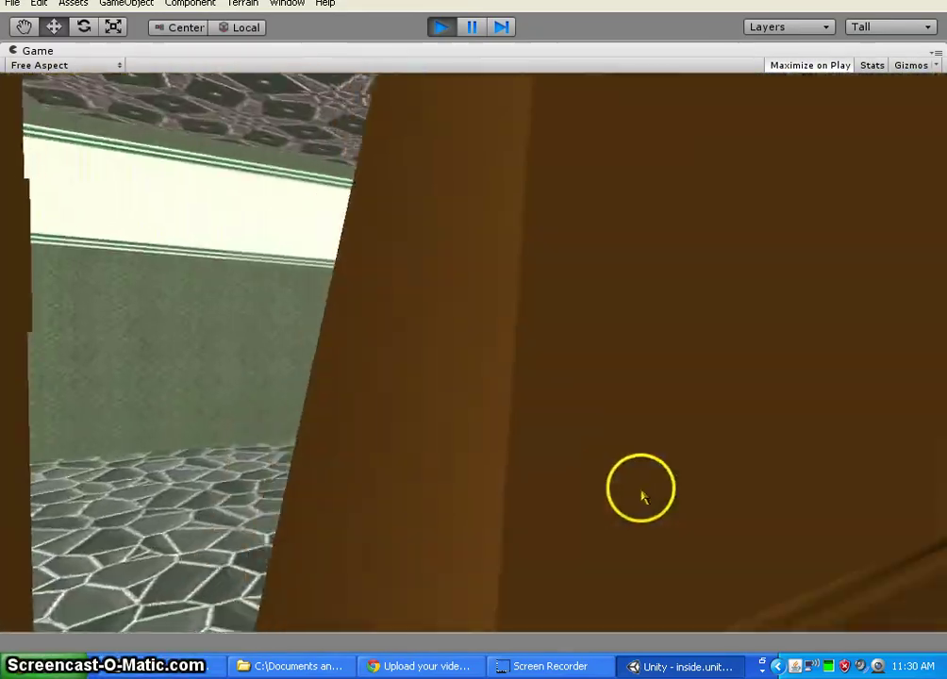
{"action": "left_click_drag", "start_coordinate": [641, 497], "coordinate": [940, 561]}
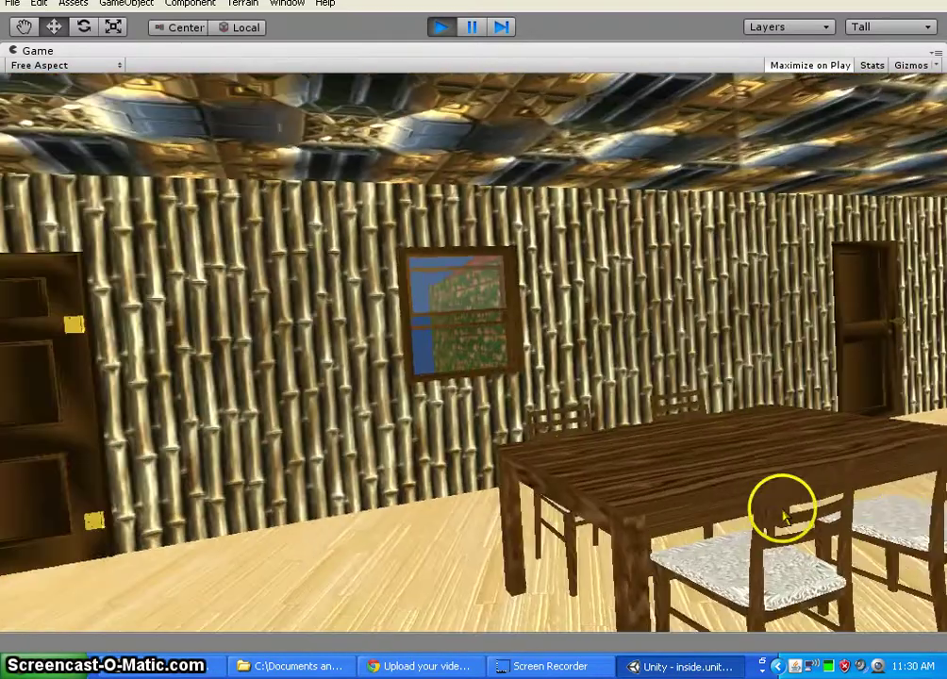
{"action": "left_click_drag", "start_coordinate": [783, 514], "coordinate": [779, 514]}
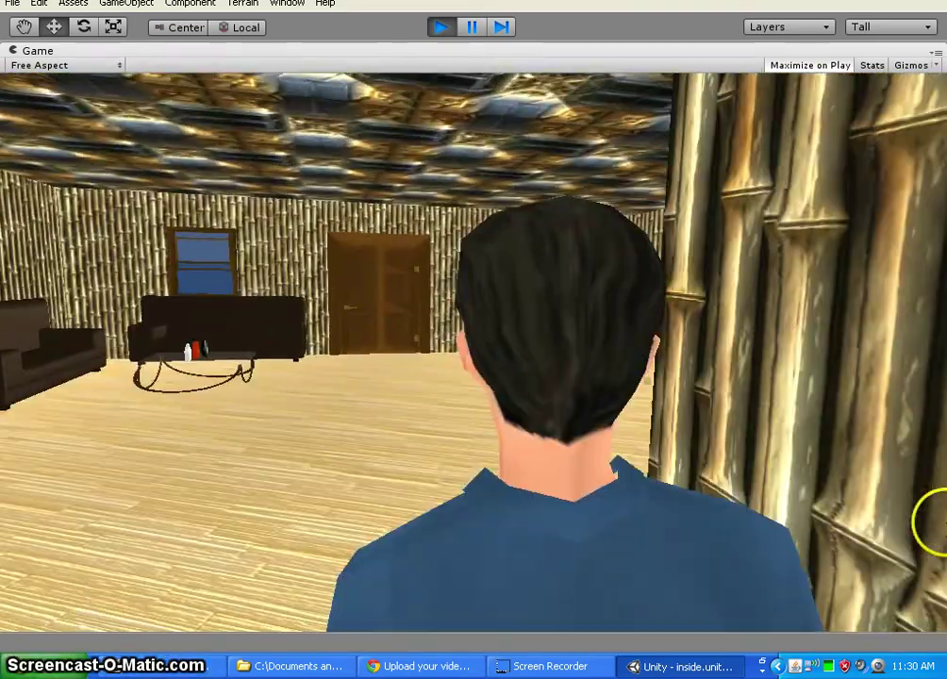
{"action": "key", "text": "w"}
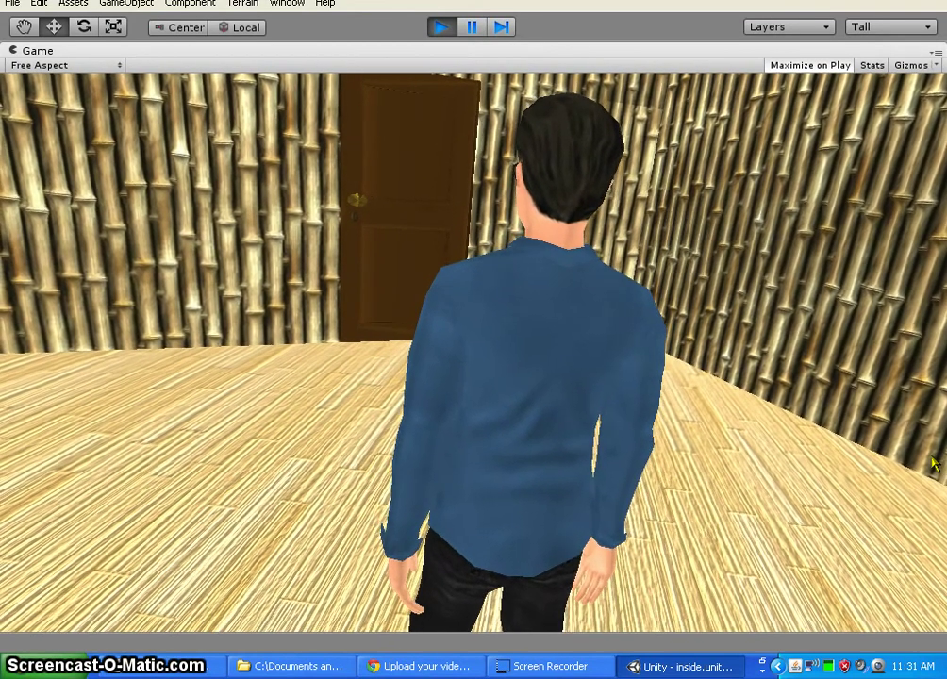
{"action": "left_click_drag", "start_coordinate": [932, 462], "coordinate": [855, 220]}
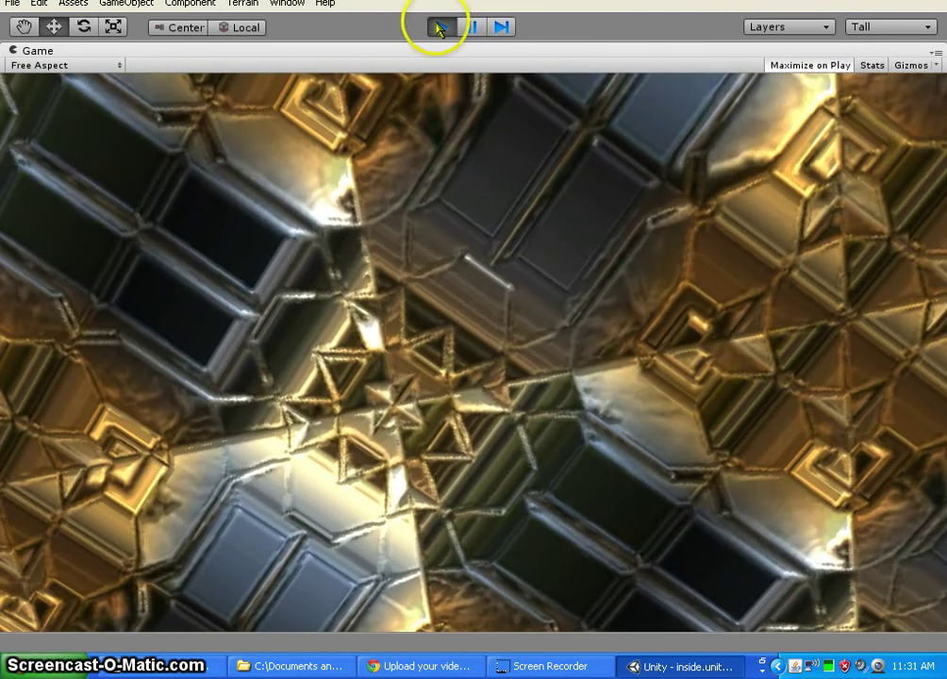
{"action": "left_click", "coordinate": [436, 28]}
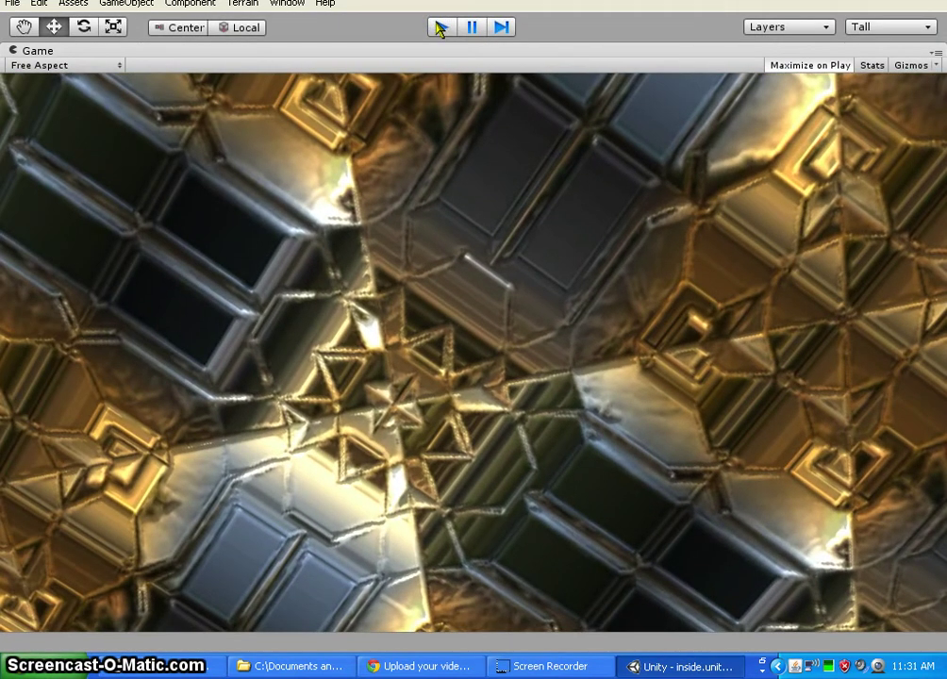
{"action": "left_click", "coordinate": [656, 293]}
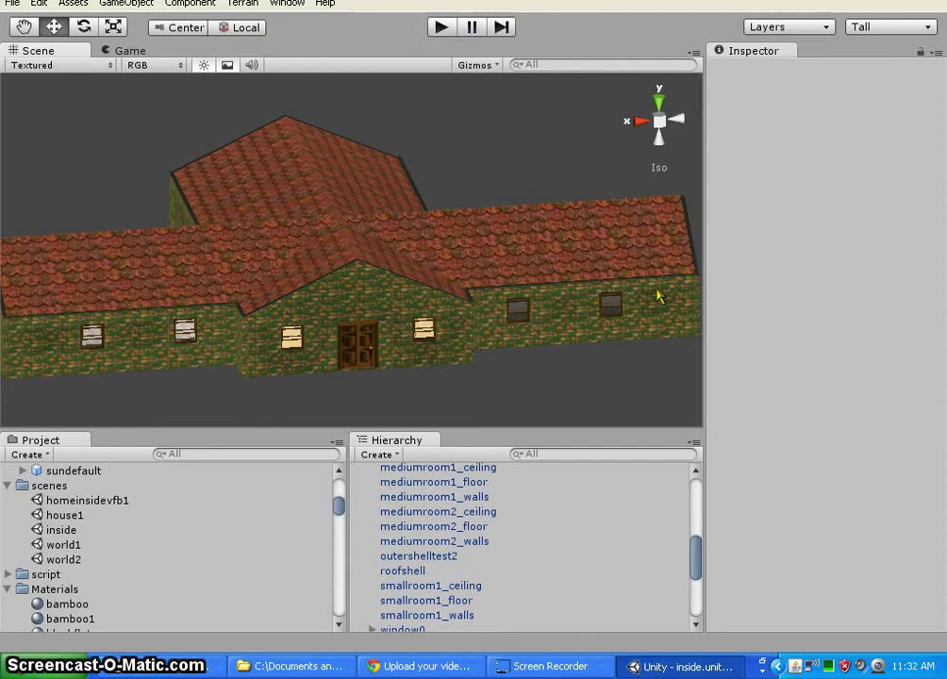
{"action": "left_click", "coordinate": [657, 281]}
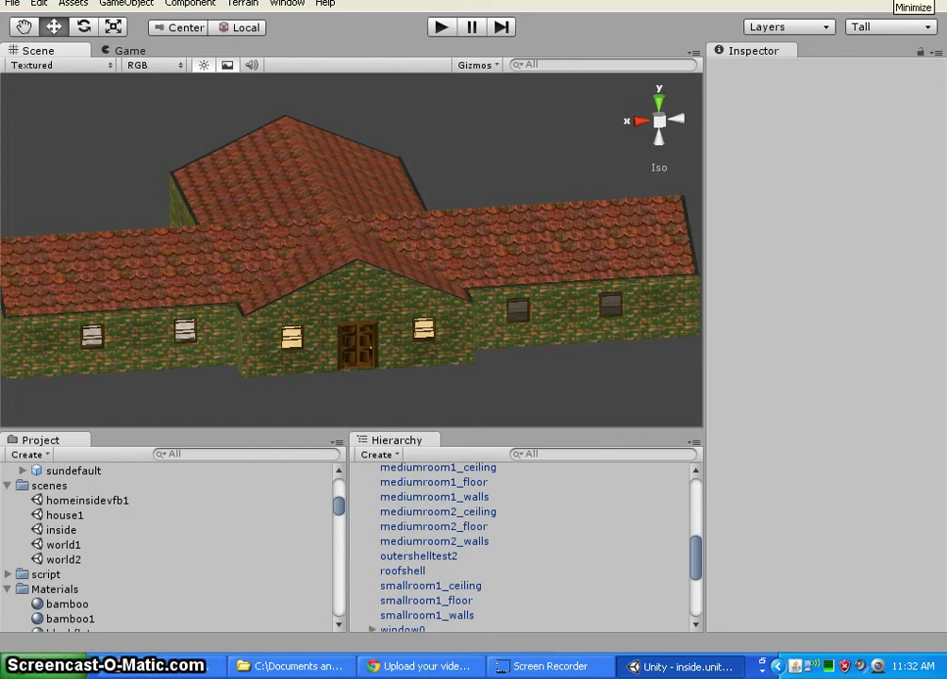
Switch to Chrome, open unity3d.com's download page and examine the free Unity 3.5 version and its Unity Pro and Android trials.
{"action": "left_click", "coordinate": [901, 0]}
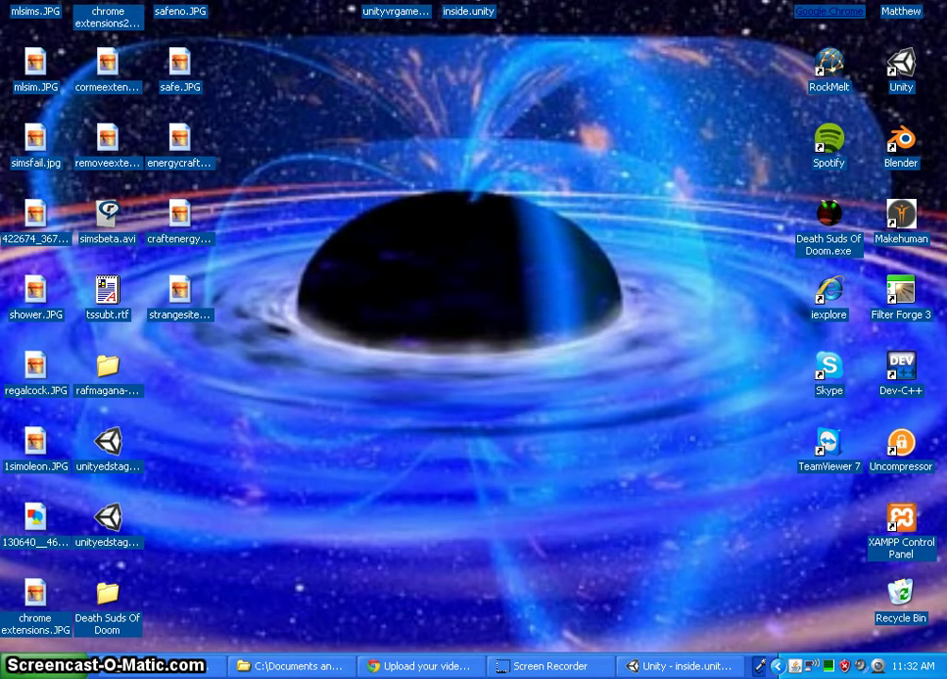
{"action": "left_click", "coordinate": [460, 665]}
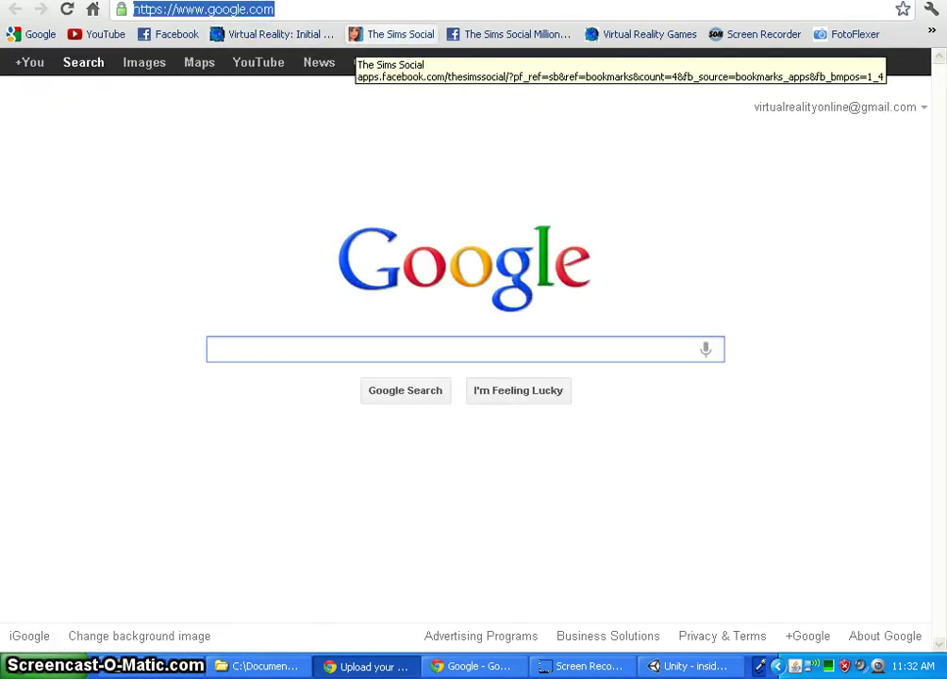
{"action": "type", "text": "unity3d"}
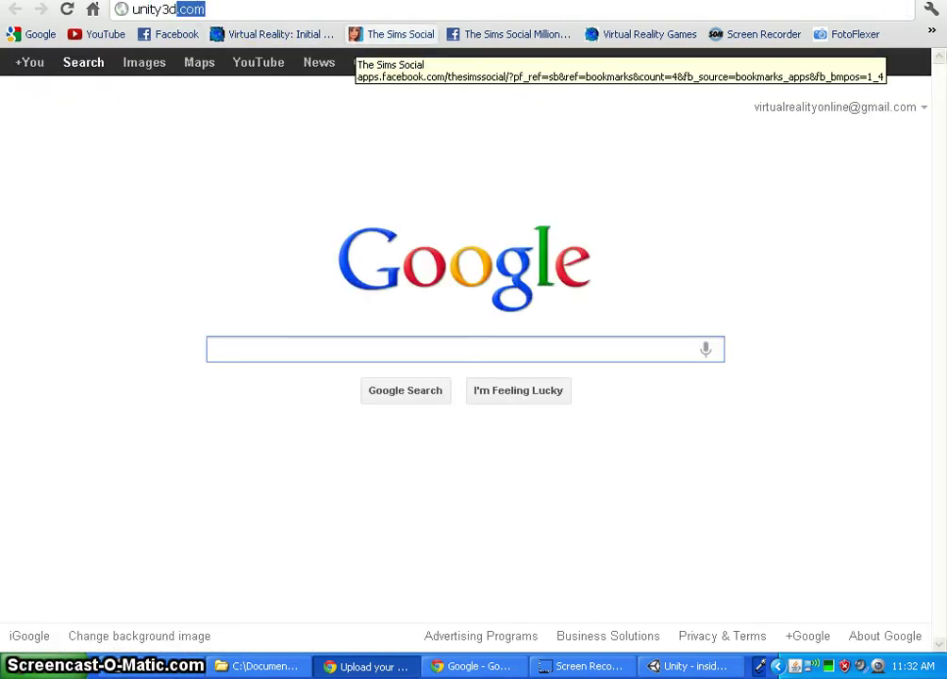
{"action": "key", "text": "Return"}
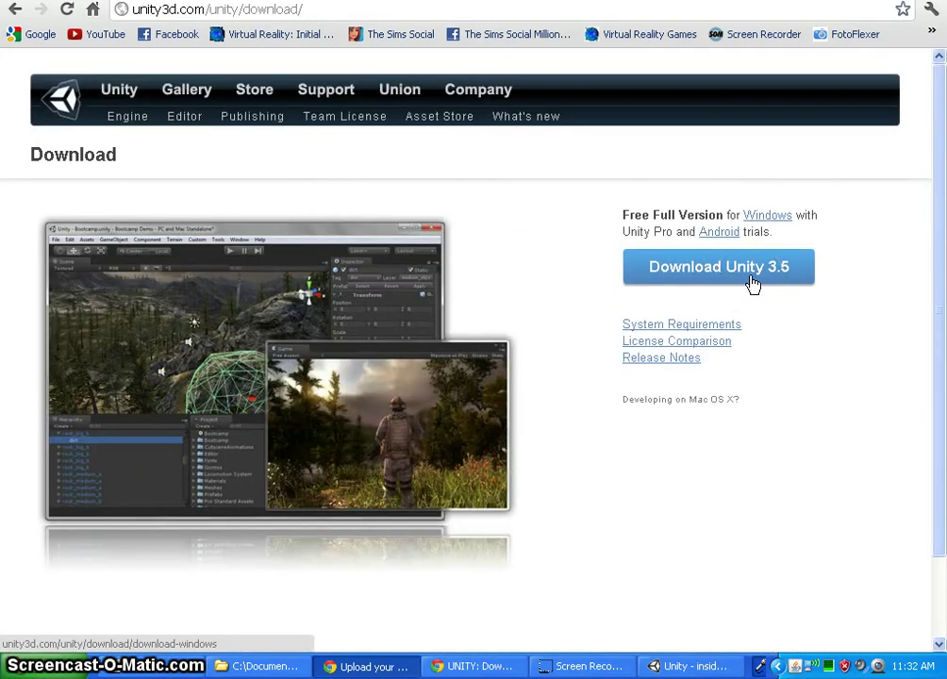
{"action": "left_click_drag", "start_coordinate": [795, 236], "coordinate": [618, 231]}
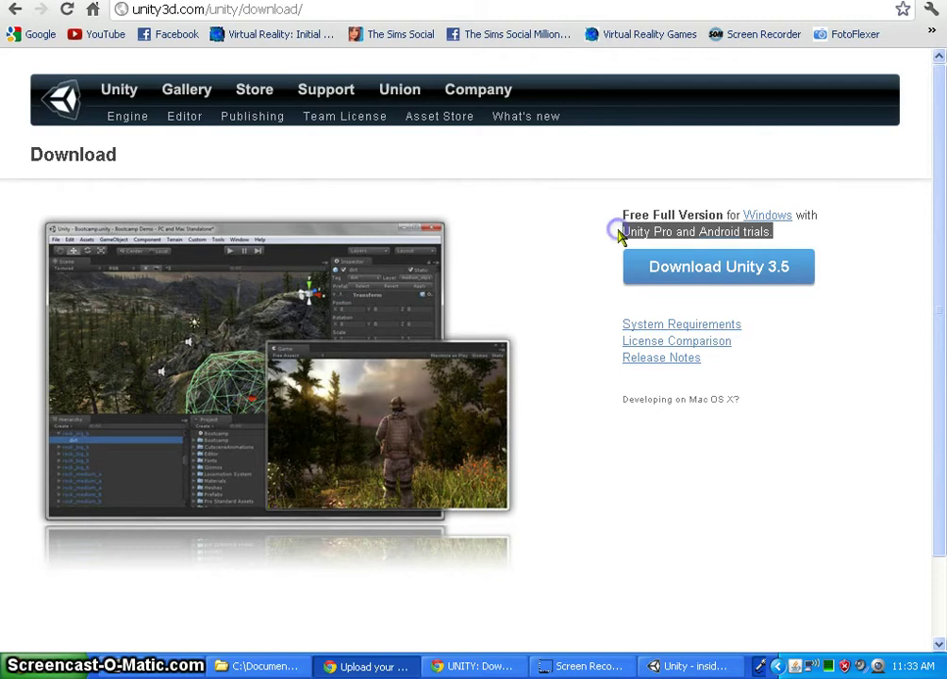
{"action": "left_click", "coordinate": [759, 518]}
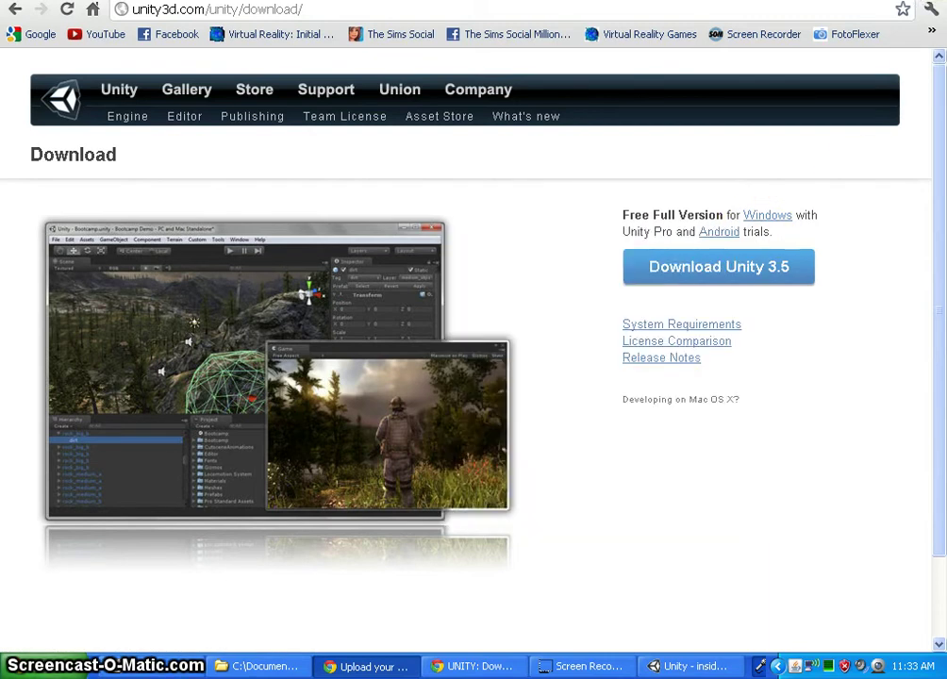
Close the browser window with the download page and switch back to Unity.
{"action": "left_click", "coordinate": [934, 2]}
{"action": "key", "text": "super+d"}
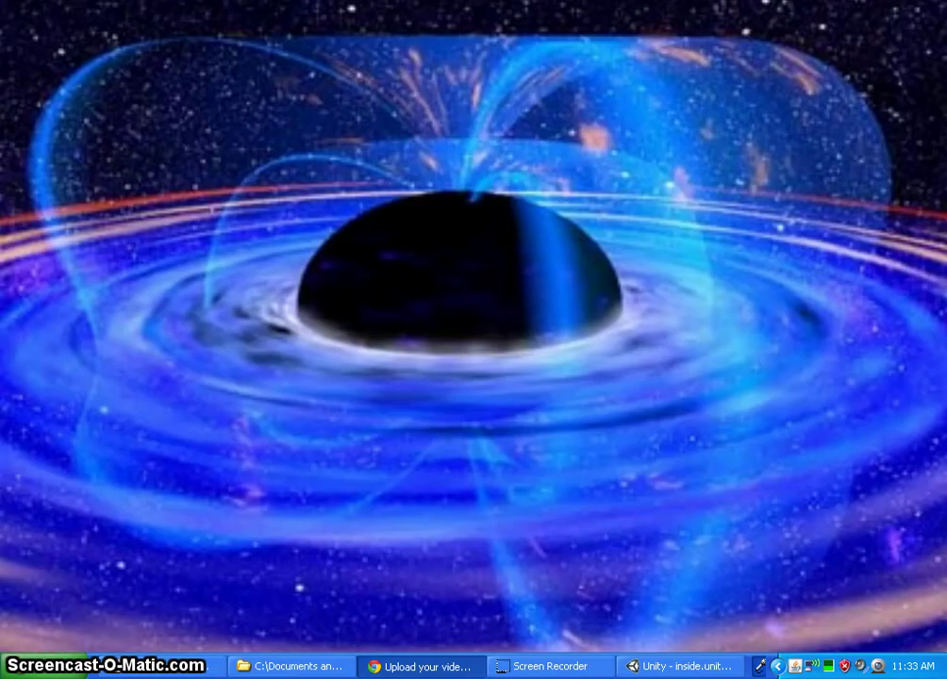
{"action": "left_click", "coordinate": [660, 666]}
{"action": "left_click", "coordinate": [575, 380]}
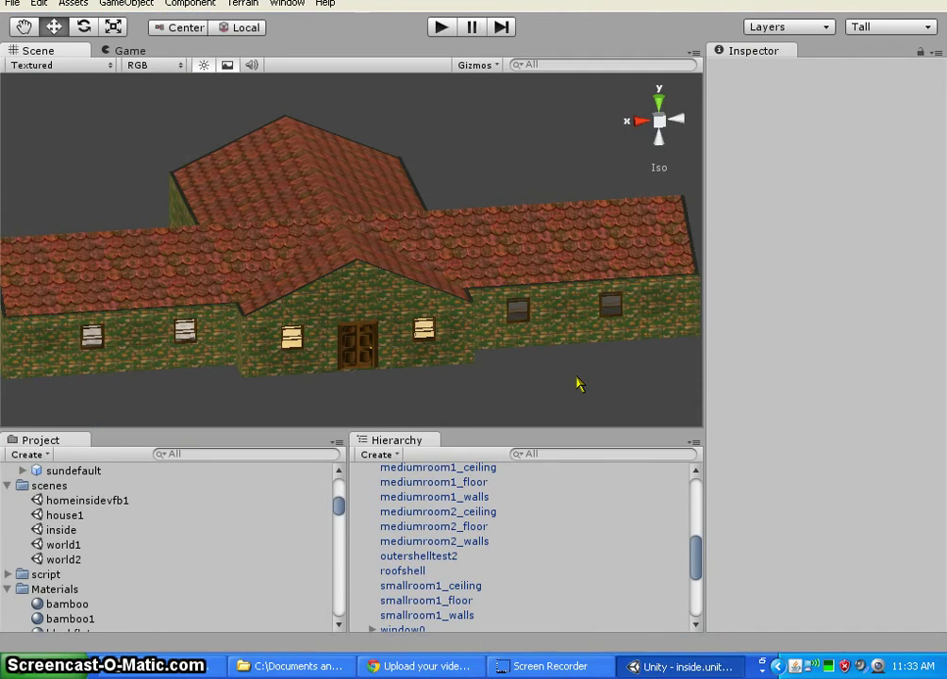
Open the recent project New Unity Project 2, discarding the changes to the inside.unity scene.
{"action": "left_click", "coordinate": [14, 5]}
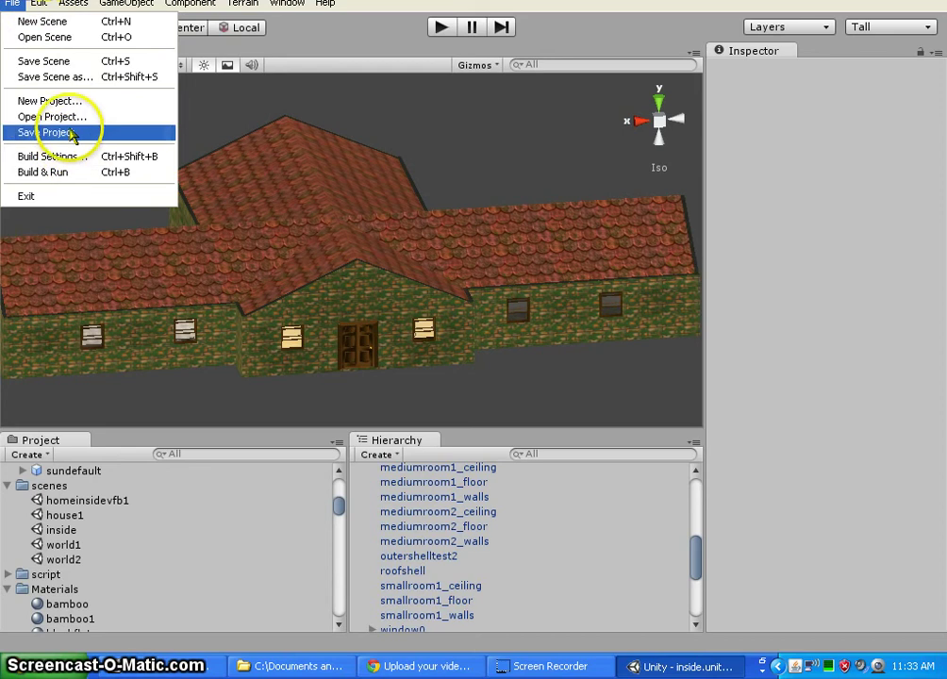
{"action": "left_click", "coordinate": [69, 101]}
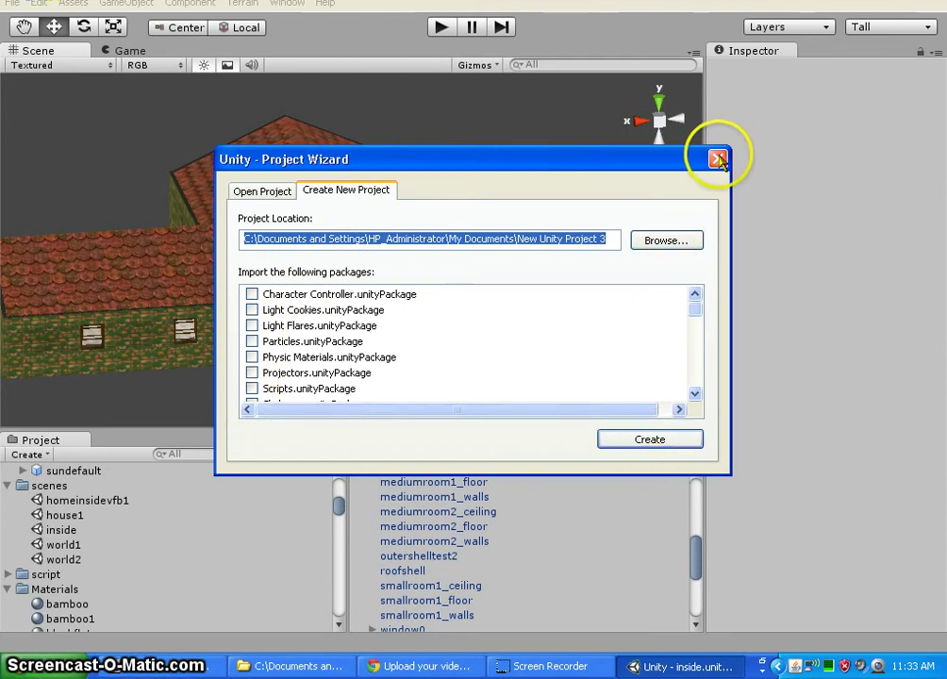
{"action": "left_click", "coordinate": [262, 191]}
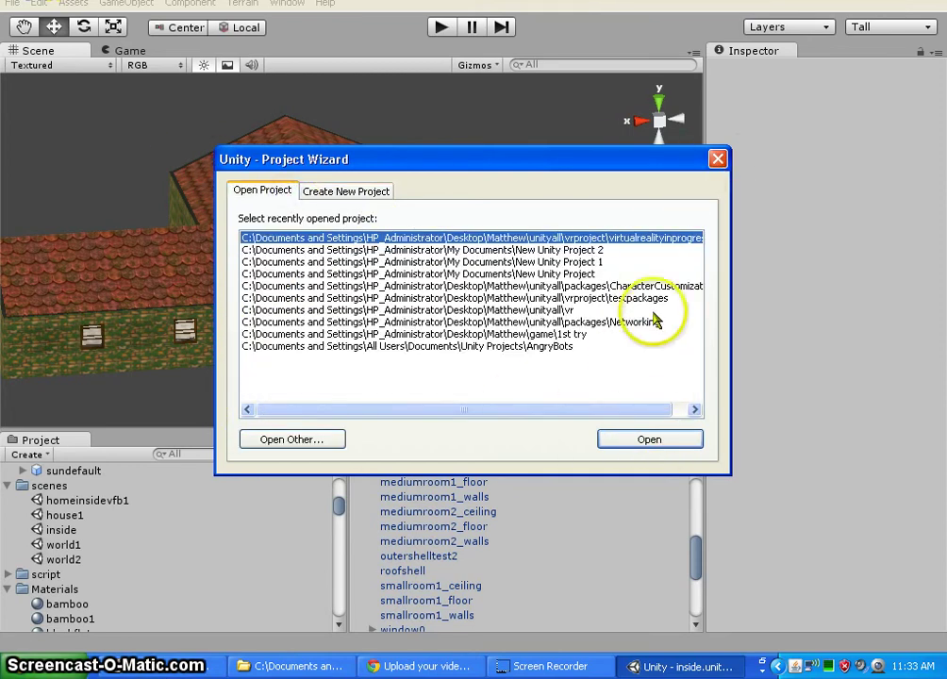
{"action": "left_click", "coordinate": [610, 250]}
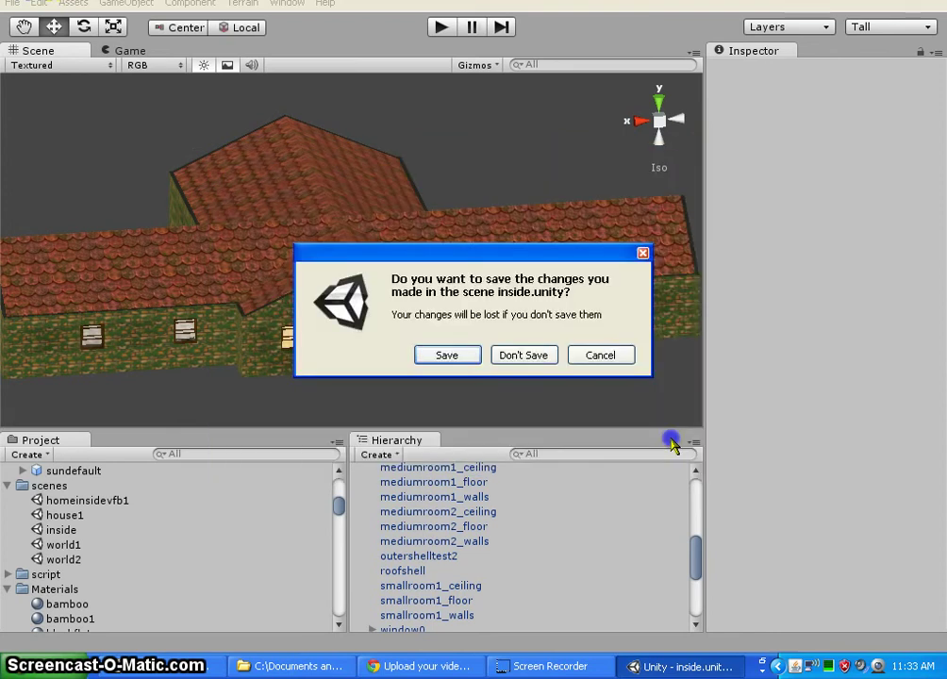
{"action": "left_click", "coordinate": [522, 354]}
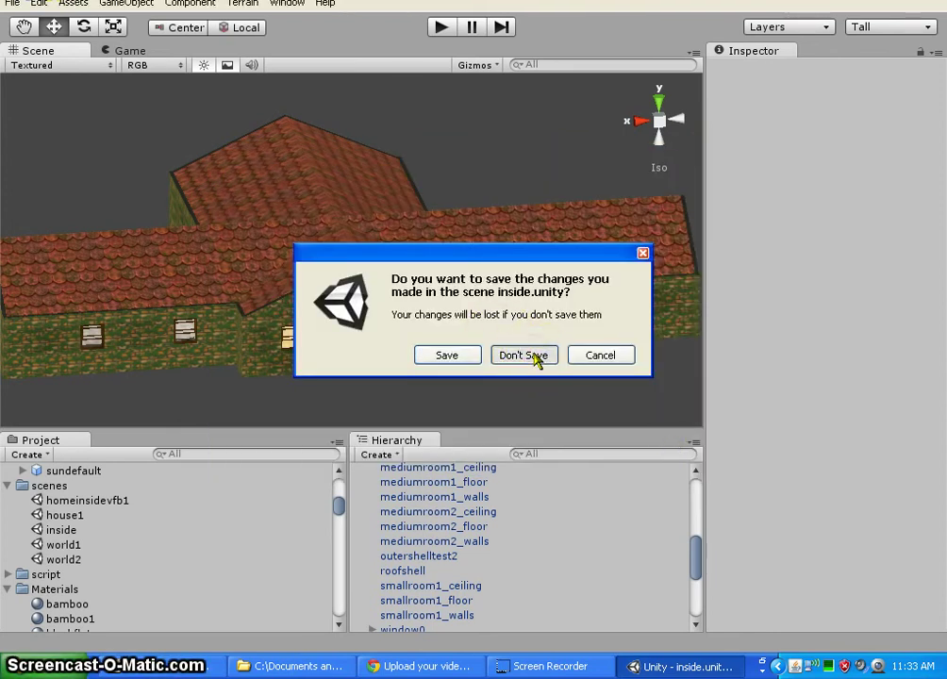
{"action": "left_click", "coordinate": [585, 516]}
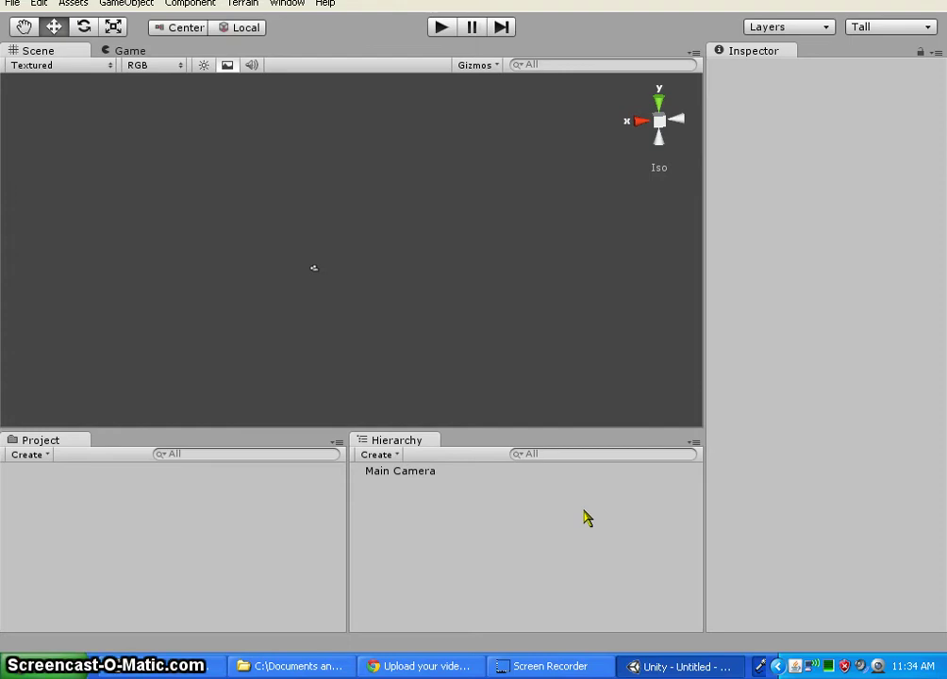
{"action": "left_click", "coordinate": [344, 473]}
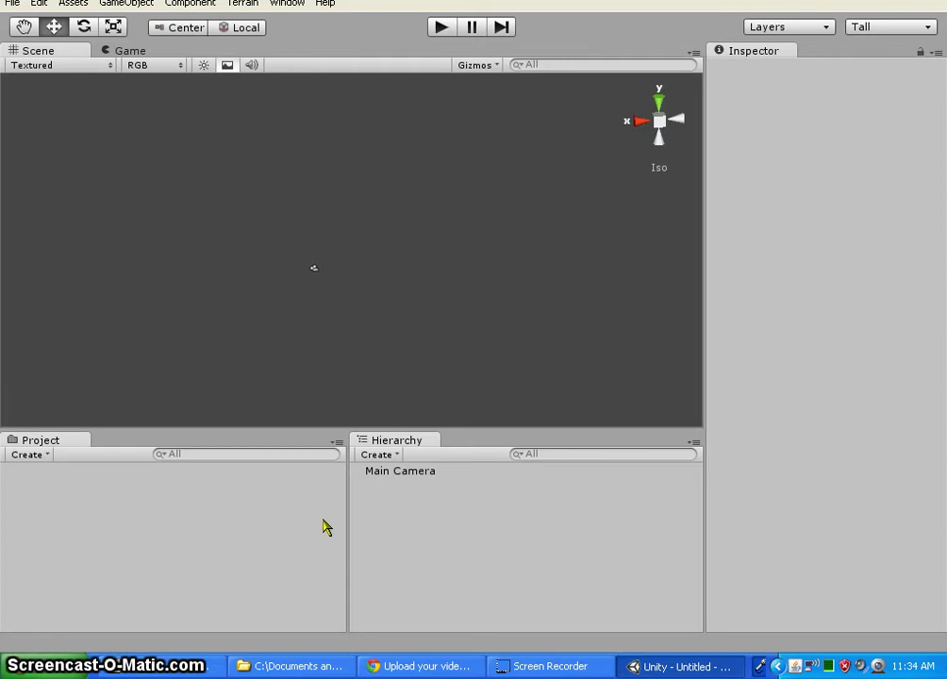
{"action": "left_click", "coordinate": [324, 493]}
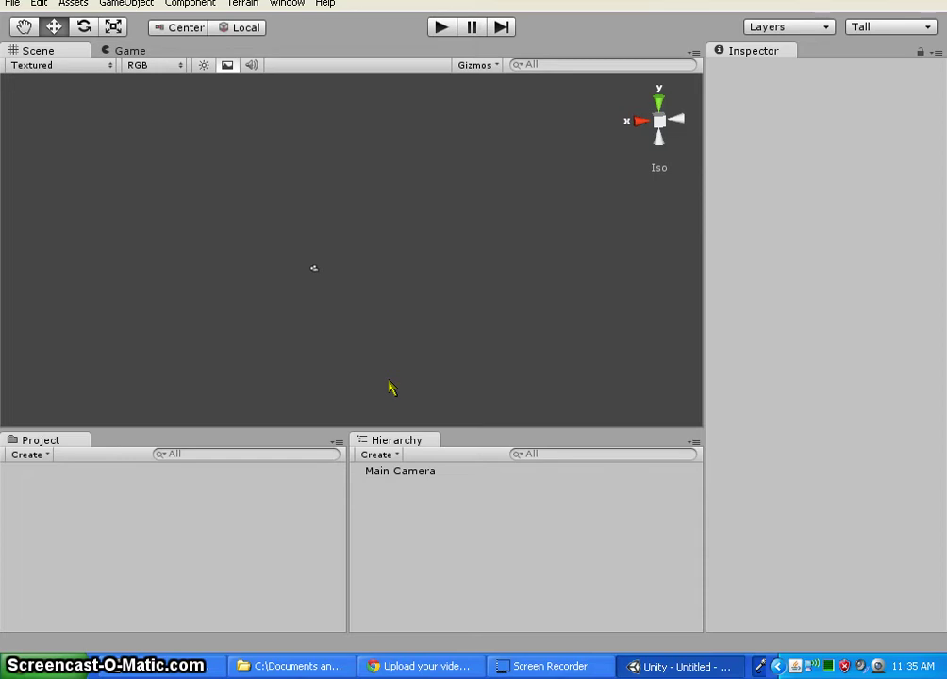
Try to select the camera object directly in the Scene view.
{"action": "mouse_move", "coordinate": [453, 301]}
{"action": "middle_mouse_down"}
{"action": "mouse_move", "coordinate": [558, 266]}
{"action": "mouse_move", "coordinate": [464, 291]}
{"action": "middle_mouse_up"}
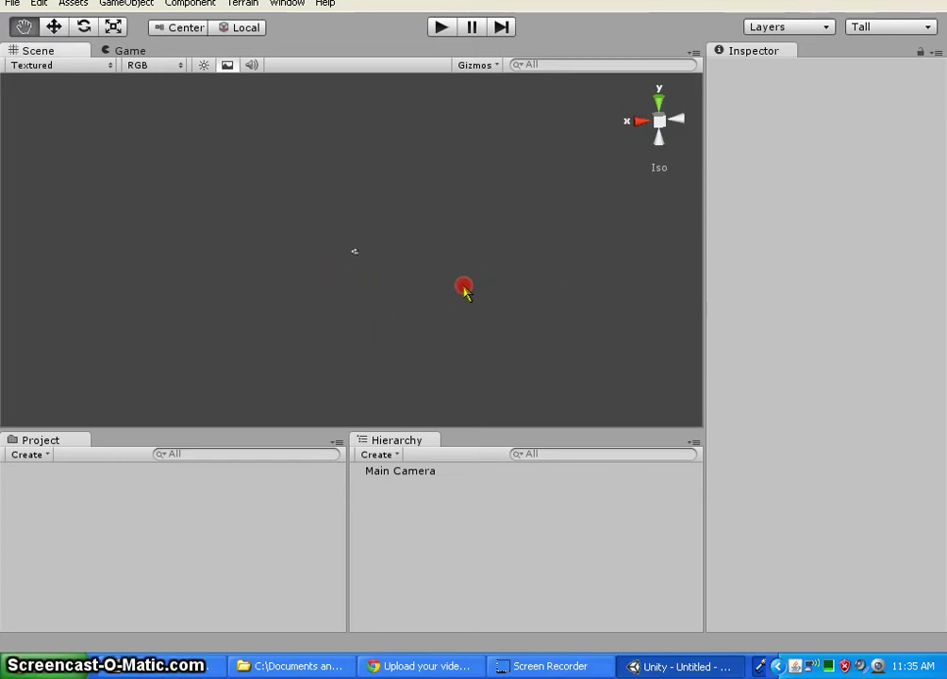
{"action": "mouse_move", "coordinate": [483, 317]}
{"action": "left_mouse_down", "text": "alt"}
{"action": "mouse_move", "coordinate": [313, 296]}
{"action": "mouse_move", "coordinate": [266, 412]}
{"action": "mouse_move", "coordinate": [647, 224]}
{"action": "mouse_move", "coordinate": [467, 326]}
{"action": "left_mouse_up", "text": "alt"}
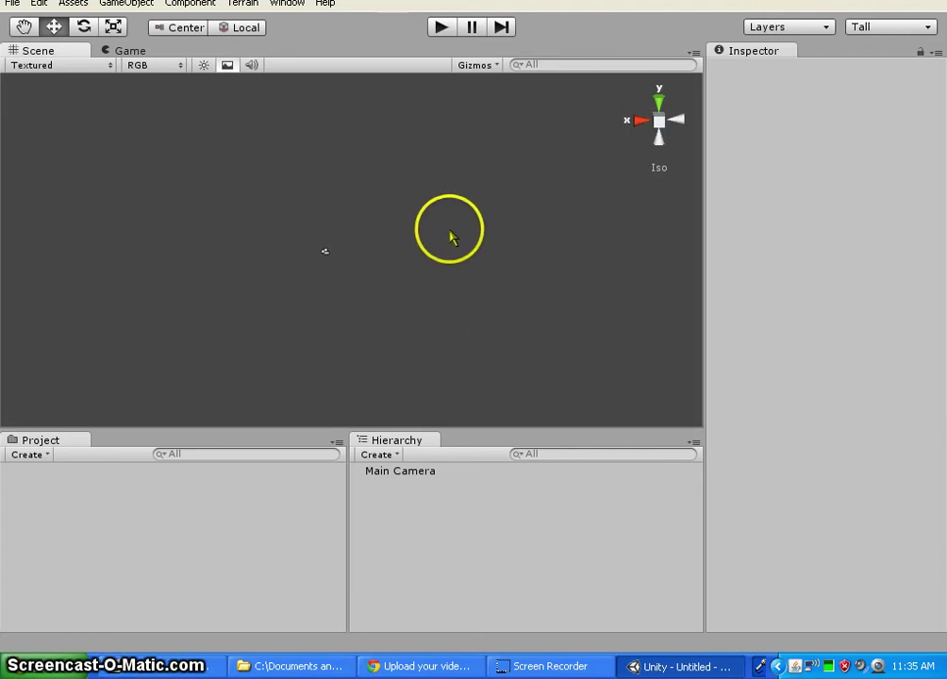
{"action": "left_click_drag", "start_coordinate": [325, 272], "coordinate": [199, 317]}
{"action": "left_click_drag", "start_coordinate": [332, 244], "coordinate": [290, 283]}
{"action": "left_click_drag", "start_coordinate": [415, 207], "coordinate": [372, 170]}
{"action": "left_click", "coordinate": [441, 195]}
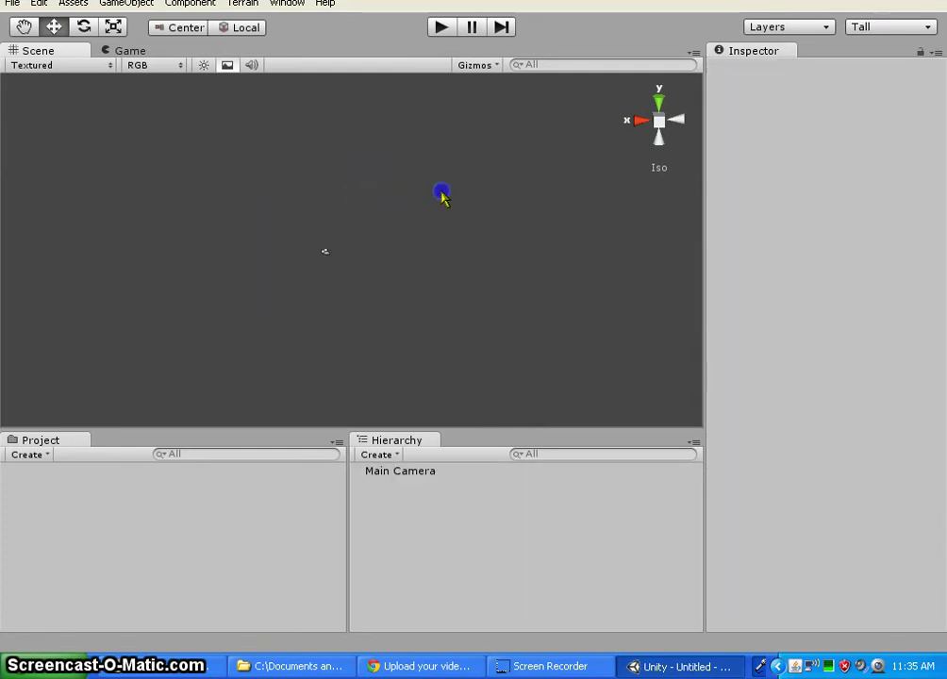
{"action": "left_click", "coordinate": [325, 252]}
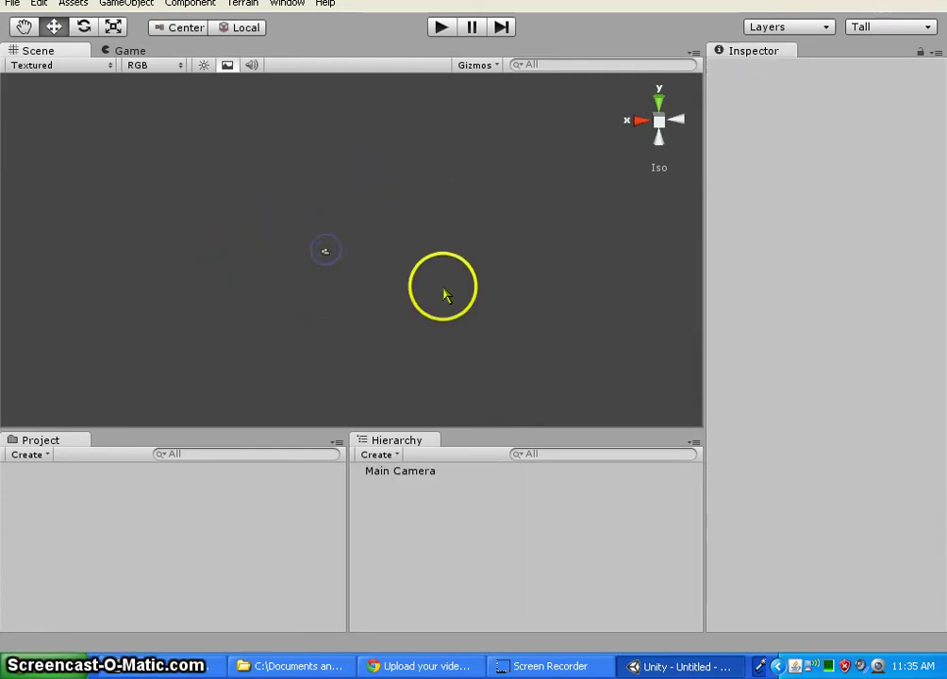
{"action": "left_click", "coordinate": [325, 253]}
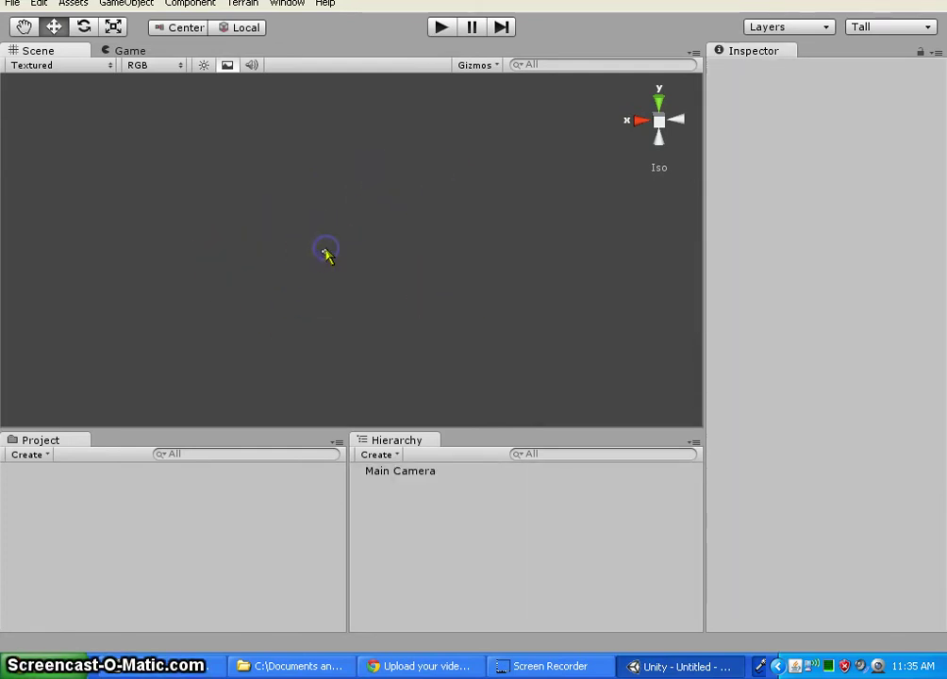
Select the Main Camera object and frame it in the Scene view at a rotated angle.
{"action": "left_click", "coordinate": [425, 472]}
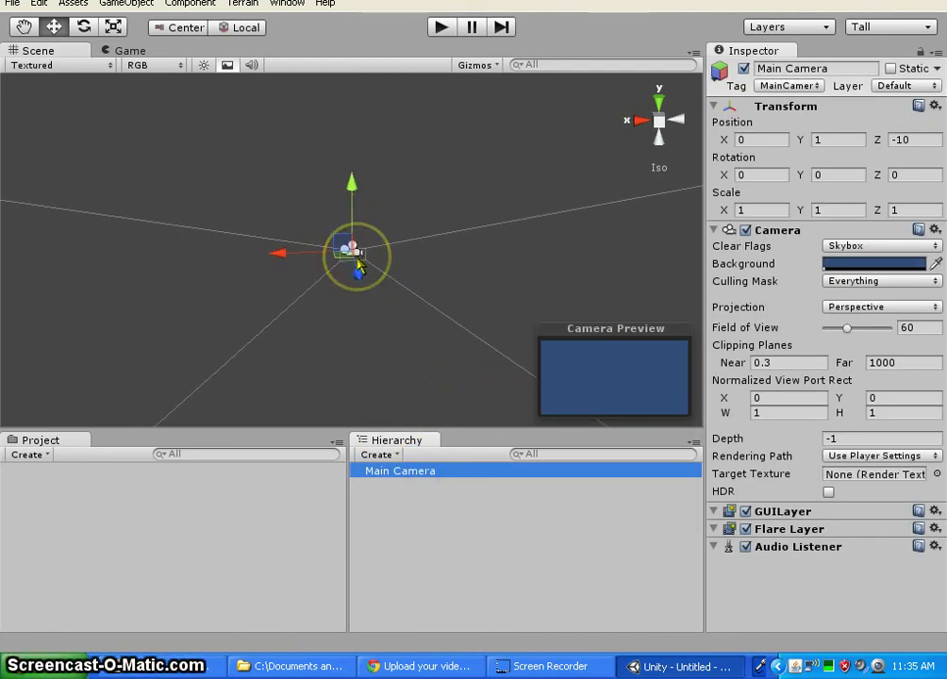
{"action": "left_click", "coordinate": [247, 313]}
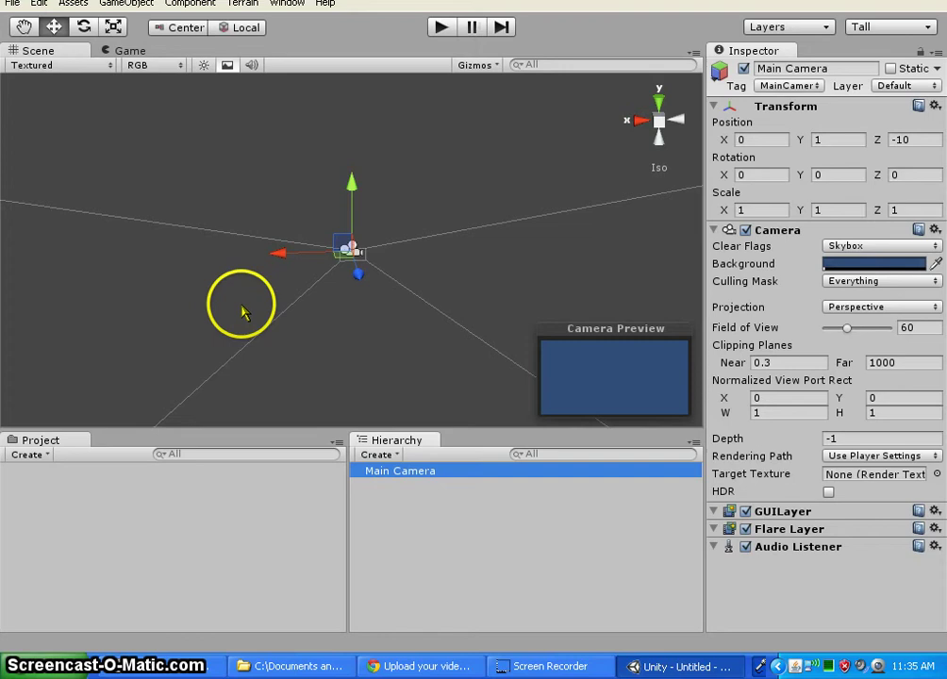
{"action": "left_click", "coordinate": [244, 313]}
{"action": "scroll", "coordinate": [397, 247], "scroll_direction": "up", "scroll_amount": 5}
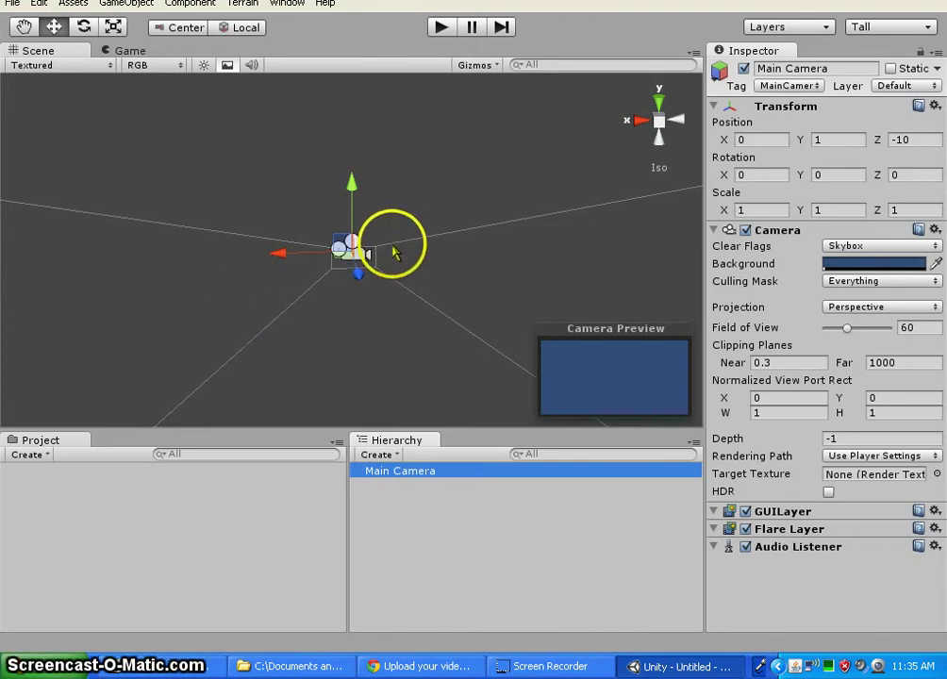
{"action": "mouse_move", "coordinate": [473, 222]}
{"action": "right_mouse_down"}
{"action": "mouse_move", "coordinate": [296, 188]}
{"action": "mouse_move", "coordinate": [339, 247]}
{"action": "mouse_move", "coordinate": [570, 214]}
{"action": "mouse_move", "coordinate": [493, 138]}
{"action": "mouse_move", "coordinate": [421, 205]}
{"action": "mouse_move", "coordinate": [487, 224]}
{"action": "mouse_move", "coordinate": [448, 195]}
{"action": "mouse_move", "coordinate": [433, 218]}
{"action": "mouse_move", "coordinate": [453, 227]}
{"action": "mouse_move", "coordinate": [295, 246]}
{"action": "mouse_move", "coordinate": [78, 183]}
{"action": "mouse_move", "coordinate": [744, 186]}
{"action": "mouse_move", "coordinate": [283, 150]}
{"action": "mouse_move", "coordinate": [677, 182]}
{"action": "mouse_move", "coordinate": [285, 204]}
{"action": "mouse_move", "coordinate": [274, 420]}
{"action": "mouse_move", "coordinate": [545, 164]}
{"action": "mouse_move", "coordinate": [58, 167]}
{"action": "mouse_move", "coordinate": [746, 575]}
{"action": "mouse_move", "coordinate": [213, 218]}
{"action": "mouse_move", "coordinate": [522, 634]}
{"action": "mouse_move", "coordinate": [575, 318]}
{"action": "mouse_move", "coordinate": [361, 332]}
{"action": "mouse_move", "coordinate": [315, 302]}
{"action": "right_mouse_up"}
{"action": "middle_click_drag", "start_coordinate": [499, 234], "coordinate": [230, 210]}
{"action": "middle_click_drag", "start_coordinate": [482, 176], "coordinate": [482, 170]}
{"action": "double_click", "coordinate": [434, 473]}
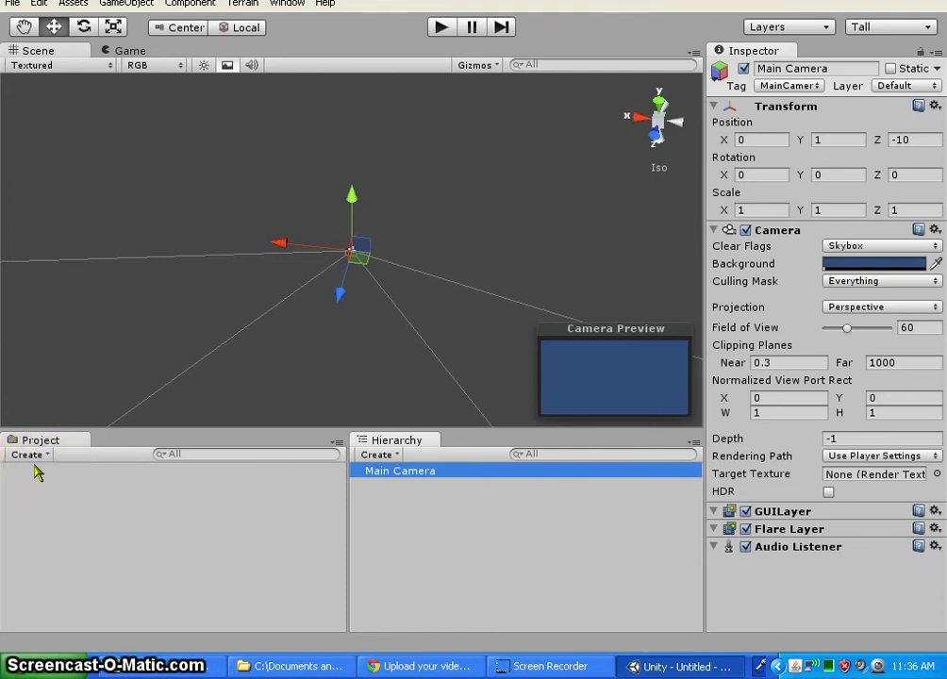
{"action": "left_click", "coordinate": [42, 455]}
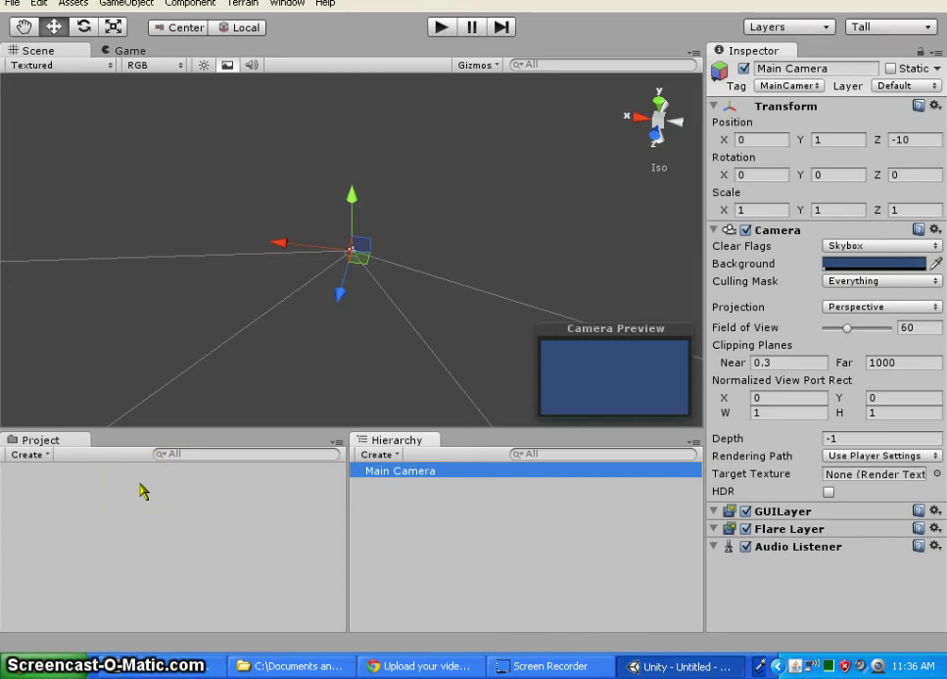
Add a cube to the scene.
{"action": "left_click_drag", "start_coordinate": [494, 266], "coordinate": [483, 184], "text": "alt"}
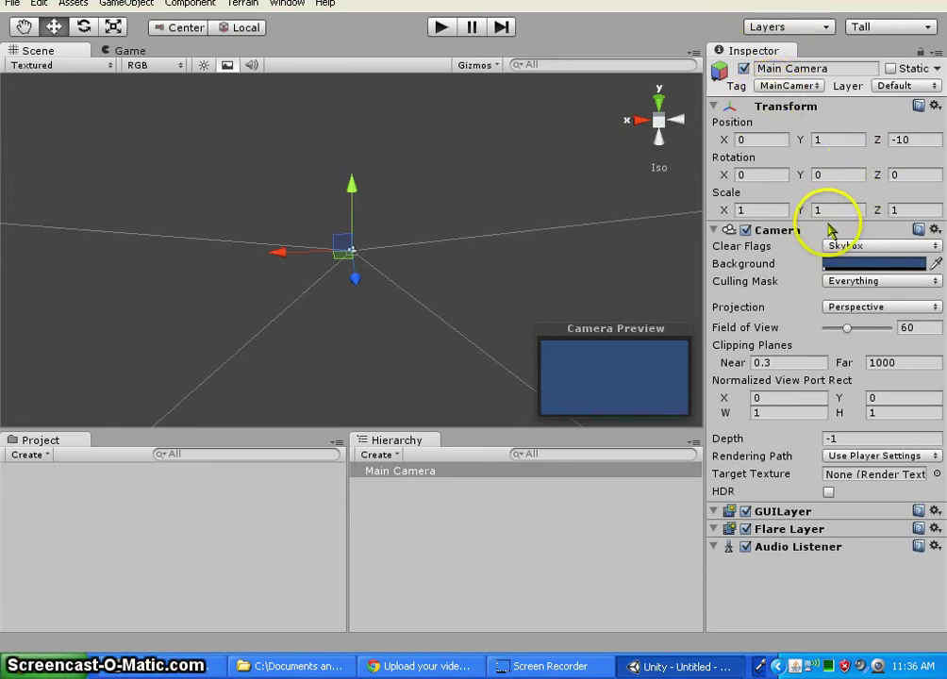
{"action": "left_click", "coordinate": [414, 522]}
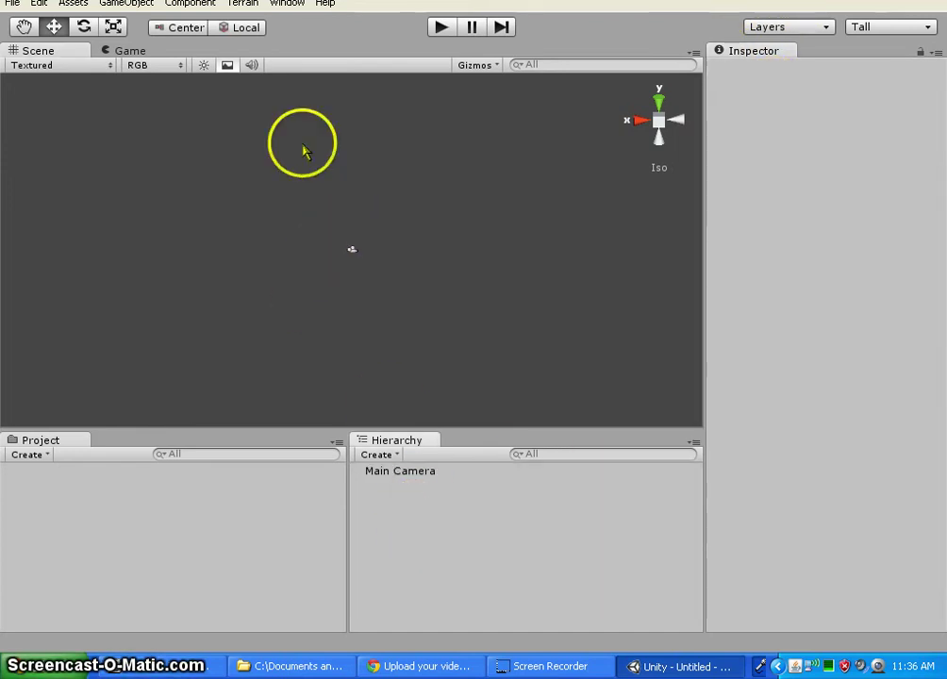
{"action": "left_click", "coordinate": [132, 5]}
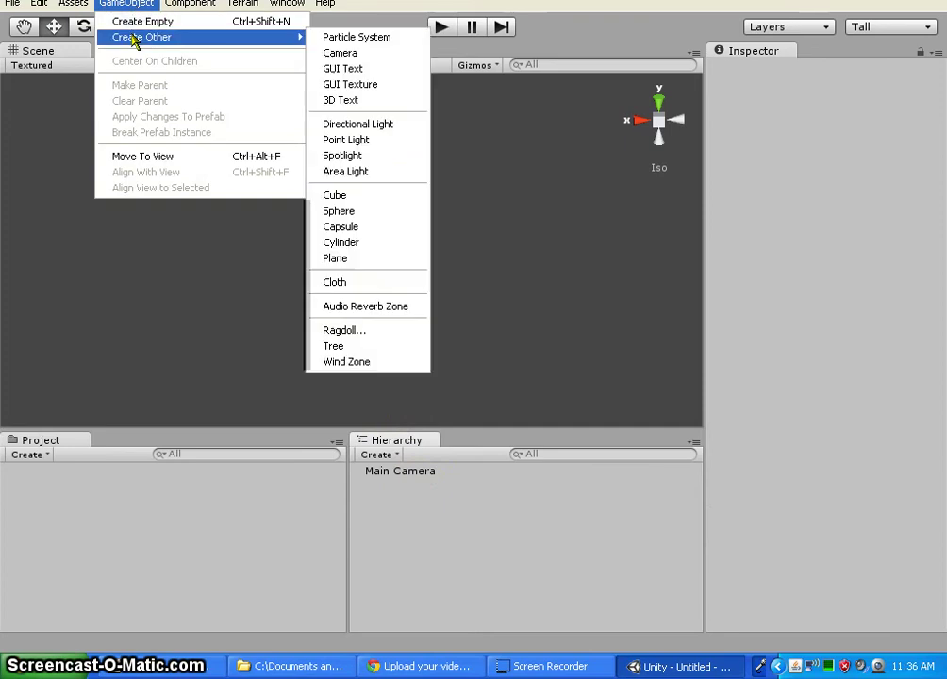
{"action": "left_click", "coordinate": [134, 25]}
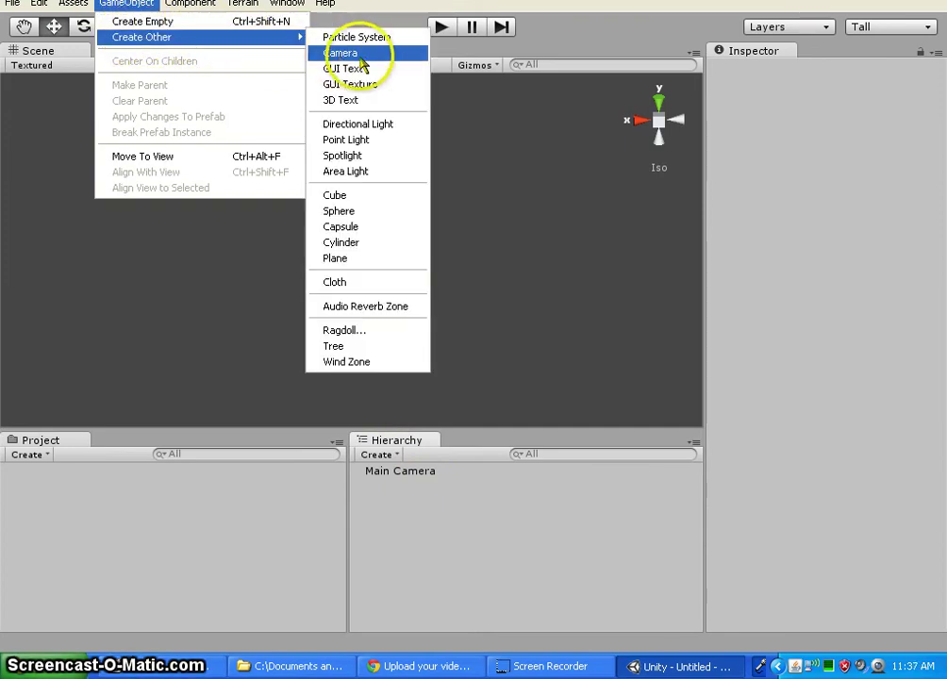
{"action": "left_click", "coordinate": [373, 205]}
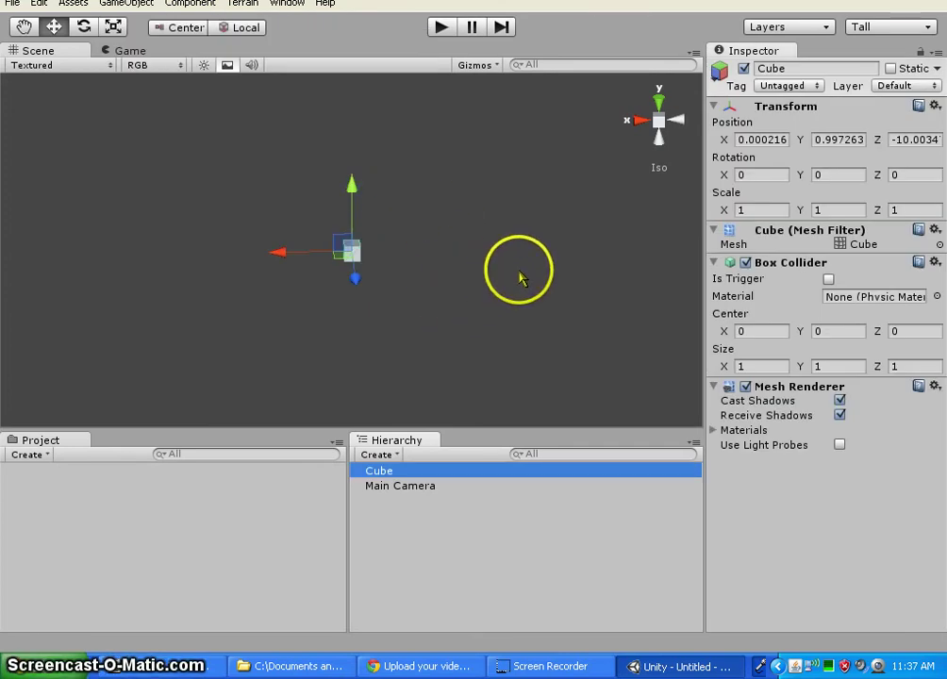
Frame the cube and move it along the X axis to about 1.6, clear of the camera.
{"action": "left_click_drag", "start_coordinate": [518, 274], "coordinate": [676, 290], "text": "alt"}
{"action": "scroll", "coordinate": [354, 249], "scroll_direction": "up", "scroll_amount": 5}
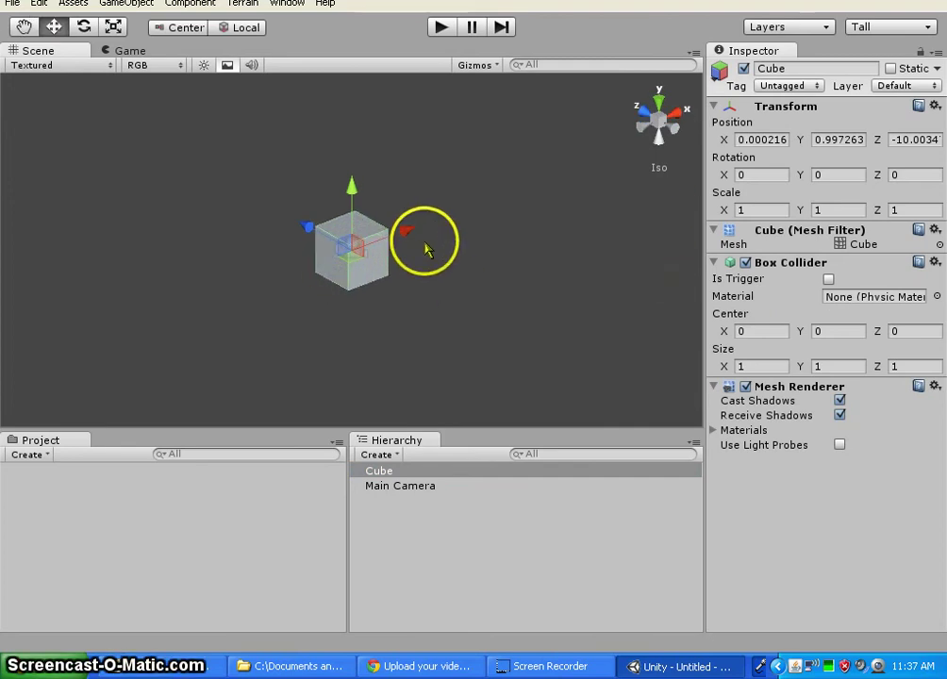
{"action": "left_click", "coordinate": [404, 471]}
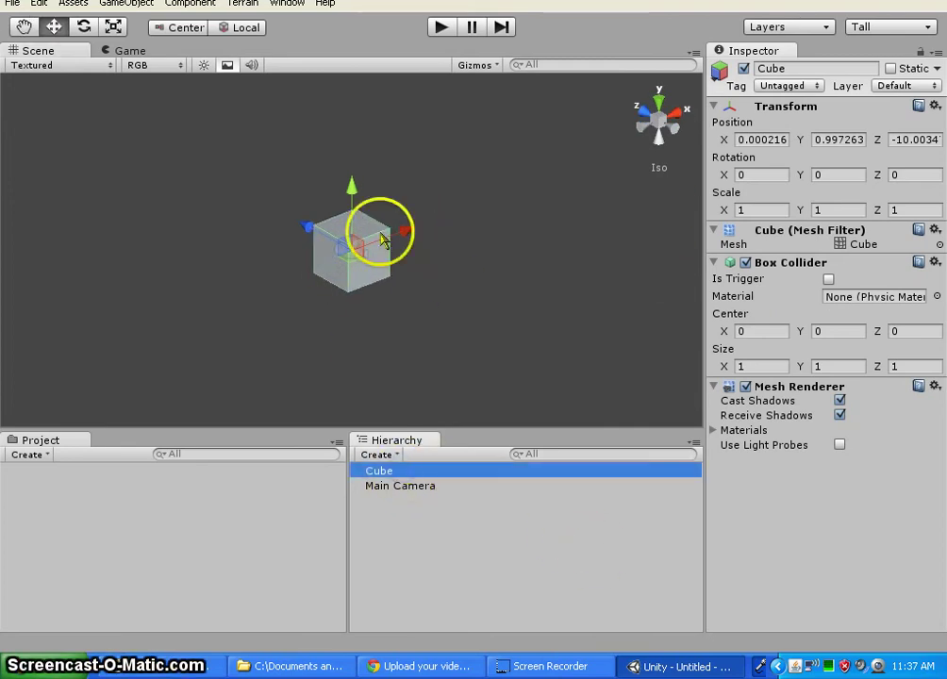
{"action": "double_click", "coordinate": [419, 470]}
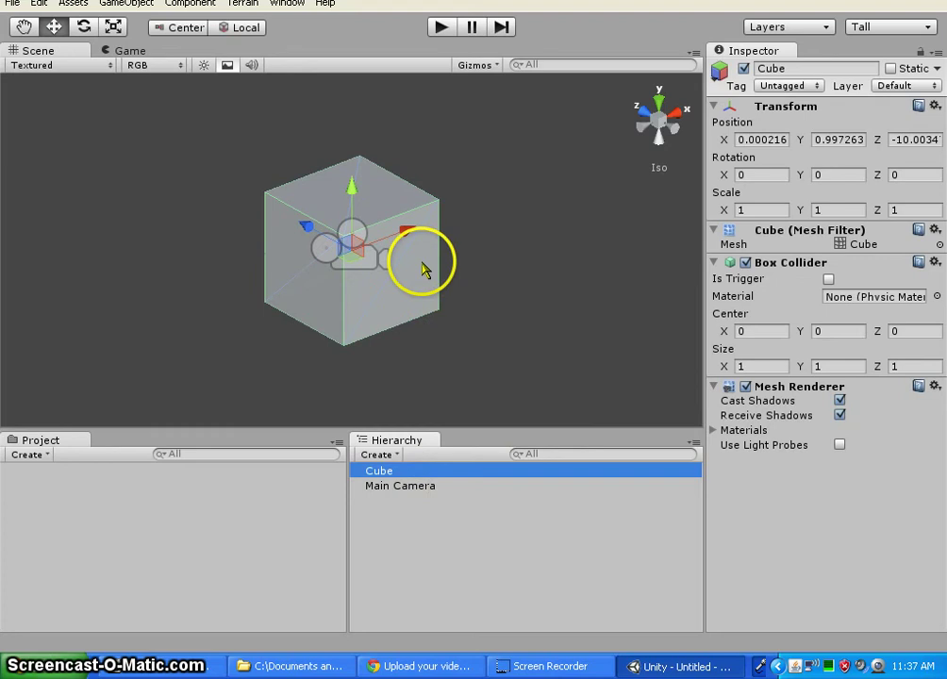
{"action": "left_click_drag", "start_coordinate": [408, 229], "coordinate": [564, 175]}
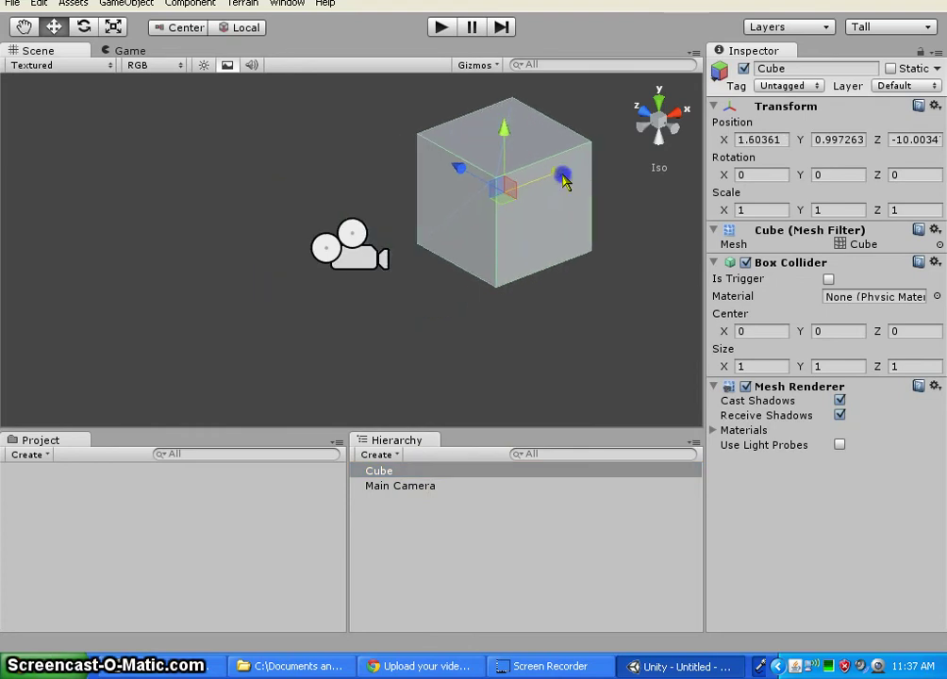
{"action": "scroll", "coordinate": [591, 347], "scroll_direction": "down", "scroll_amount": 4}
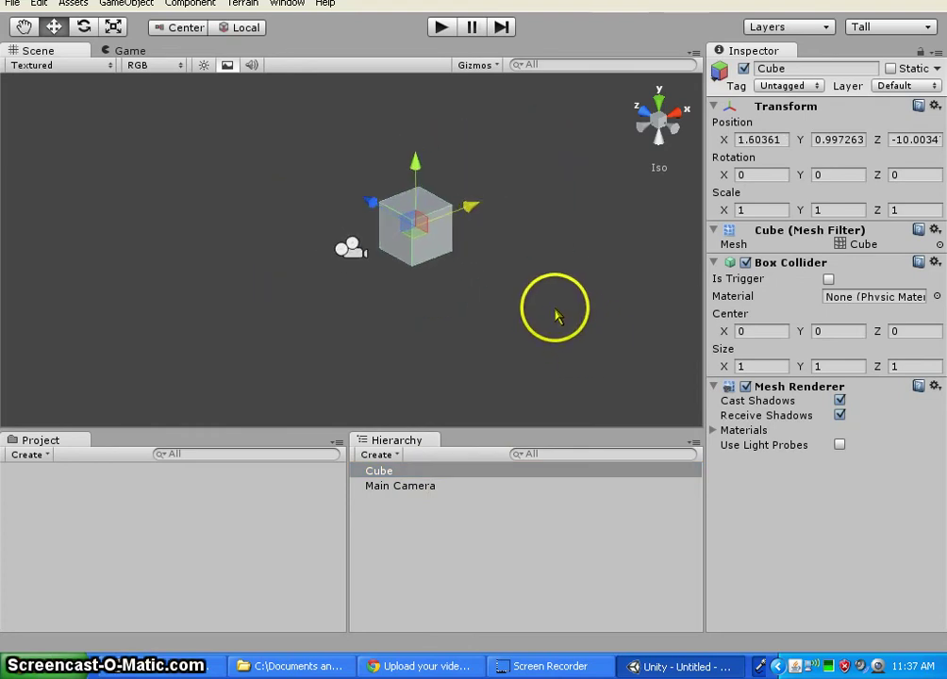
{"action": "left_click", "coordinate": [425, 382]}
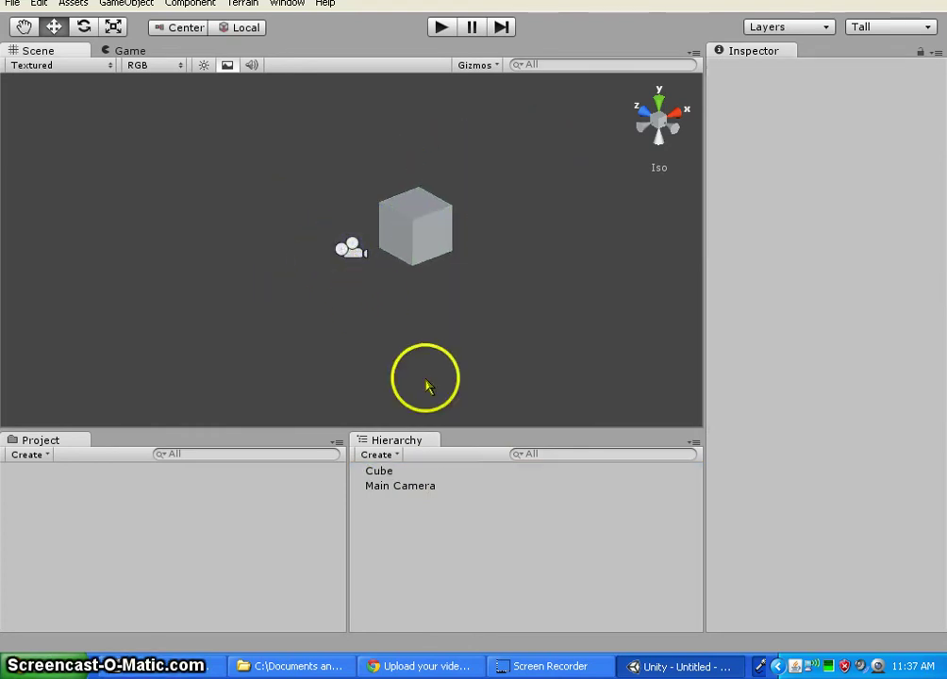
Move the Main Camera back along the Z axis to about -14.09.
{"action": "left_click", "coordinate": [418, 486]}
{"action": "left_click", "coordinate": [347, 241]}
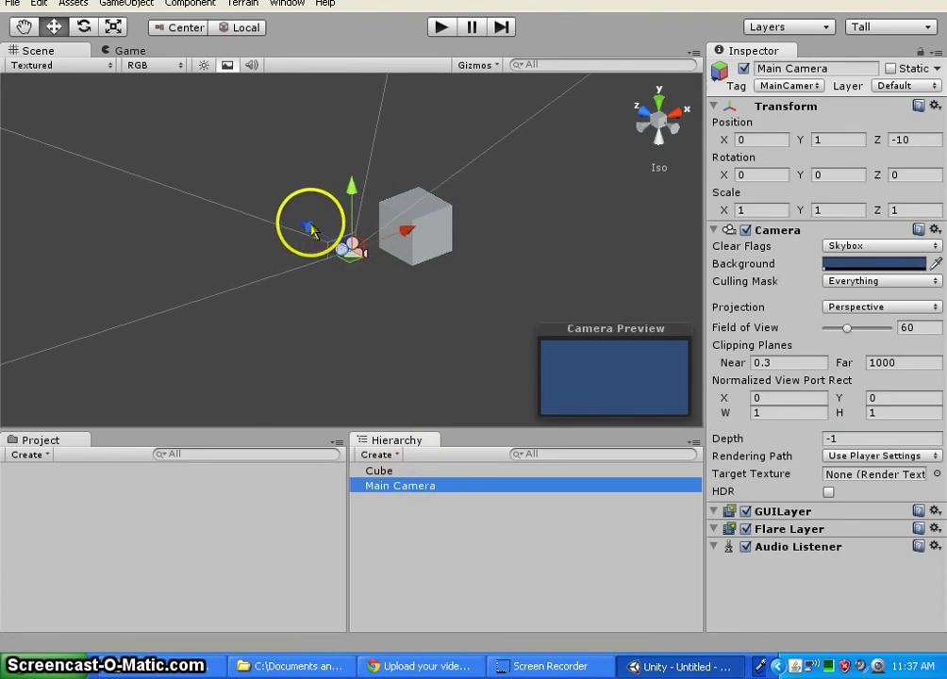
{"action": "left_click_drag", "start_coordinate": [310, 223], "coordinate": [430, 326]}
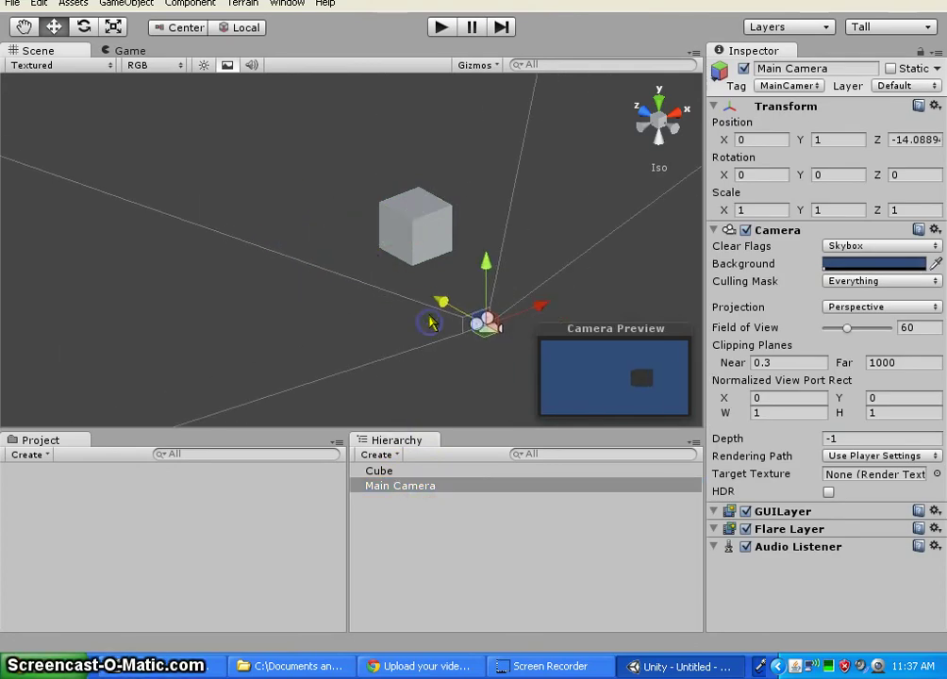
Move the cube farther from the camera along the Z axis to about -8.72.
{"action": "left_click", "coordinate": [420, 231]}
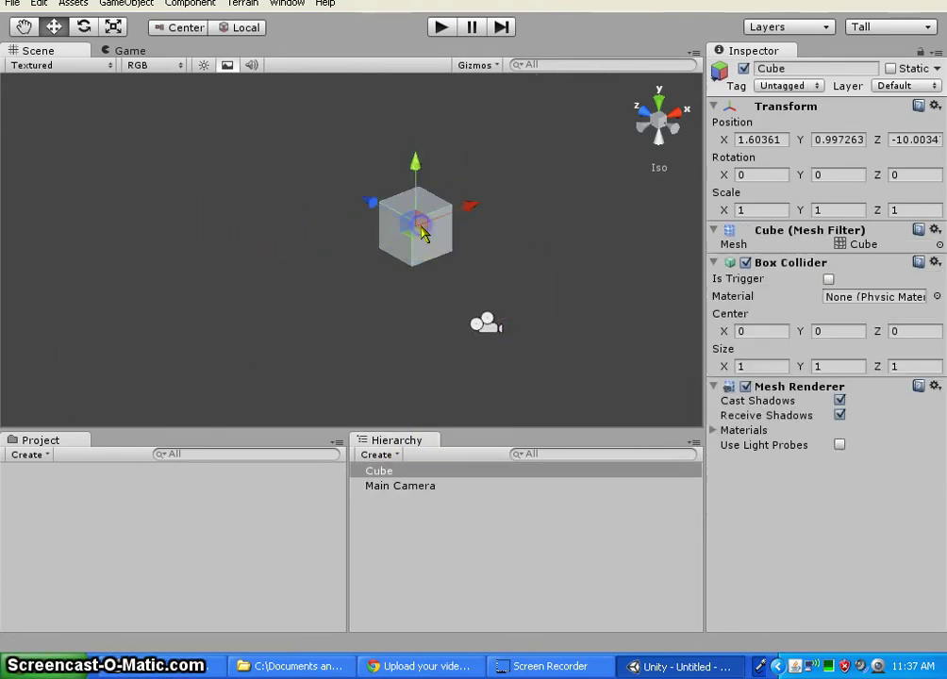
{"action": "left_click", "coordinate": [370, 204]}
{"action": "left_click_drag", "start_coordinate": [371, 204], "coordinate": [332, 170]}
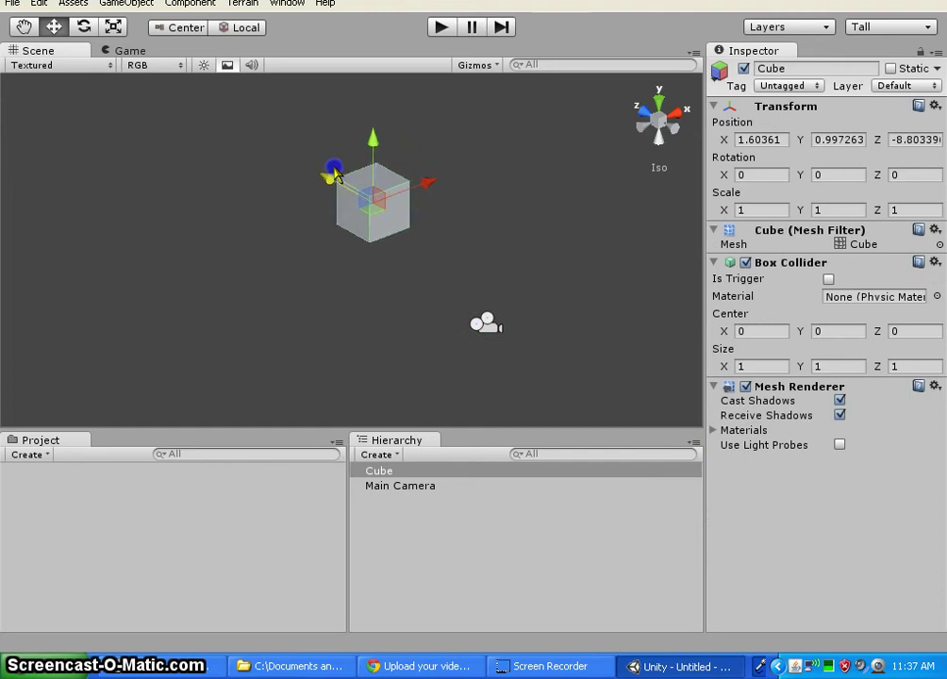
Check the cube in the Main Camera's preview, and run the scene in play mode before stopping it.
{"action": "left_click", "coordinate": [489, 321]}
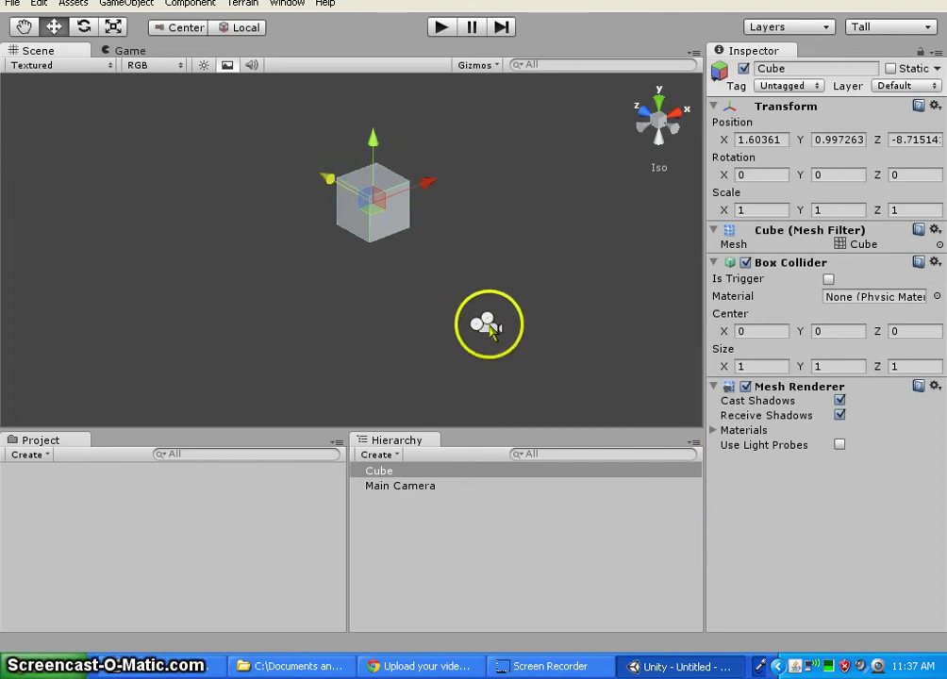
{"action": "left_click", "coordinate": [385, 214]}
{"action": "left_click", "coordinate": [436, 487]}
{"action": "left_click", "coordinate": [659, 381]}
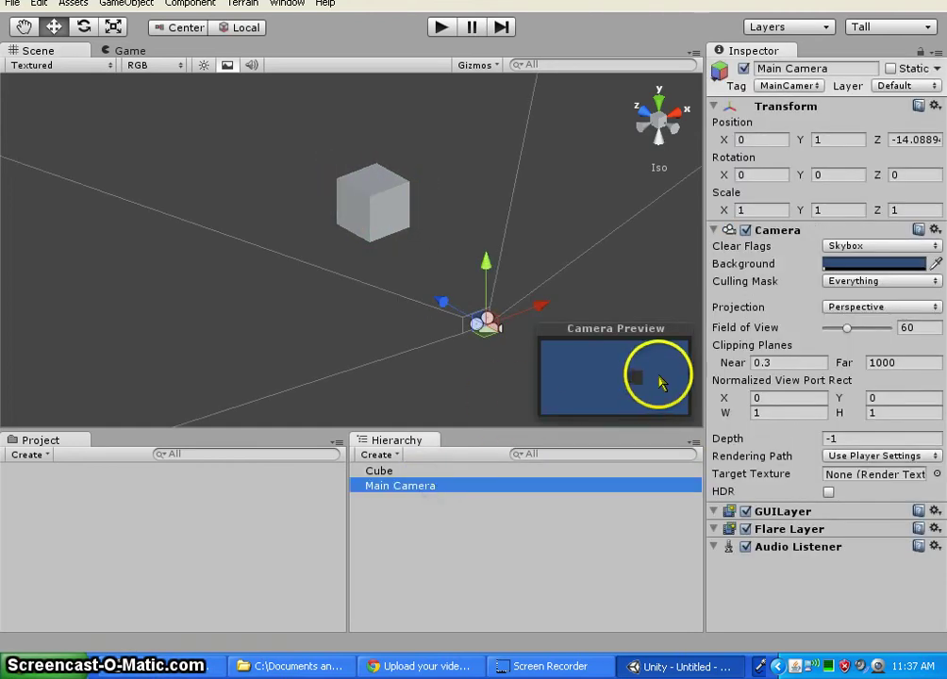
{"action": "left_click", "coordinate": [424, 298]}
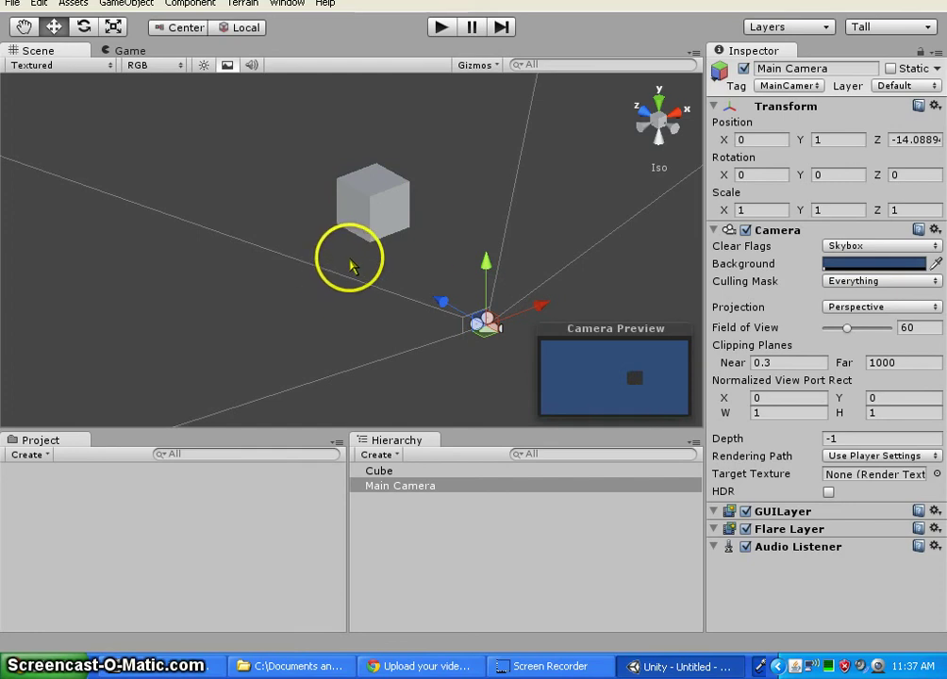
{"action": "left_click", "coordinate": [442, 28]}
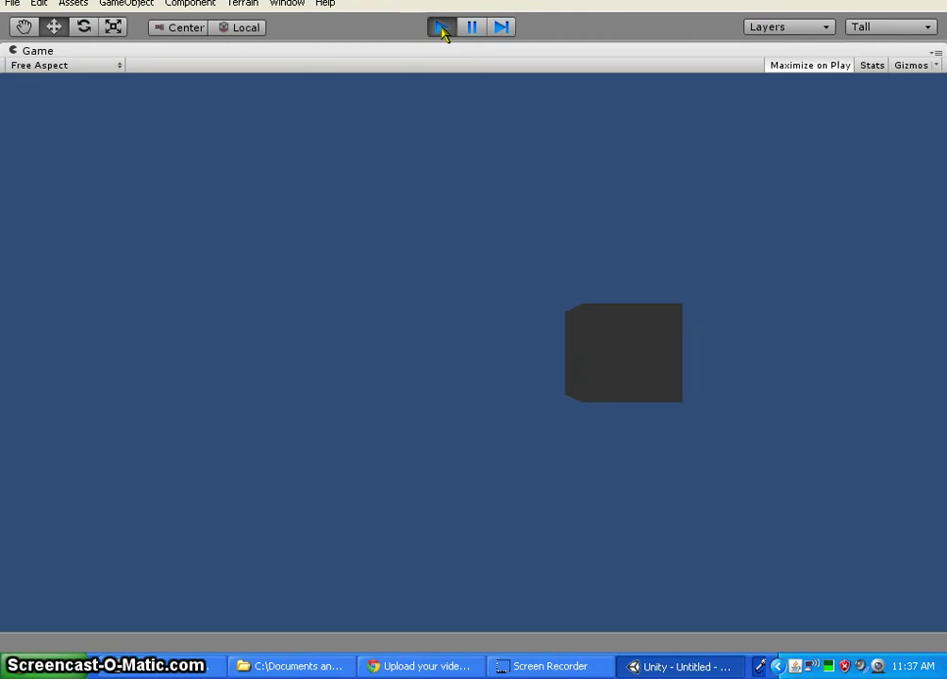
{"action": "left_click", "coordinate": [712, 235]}
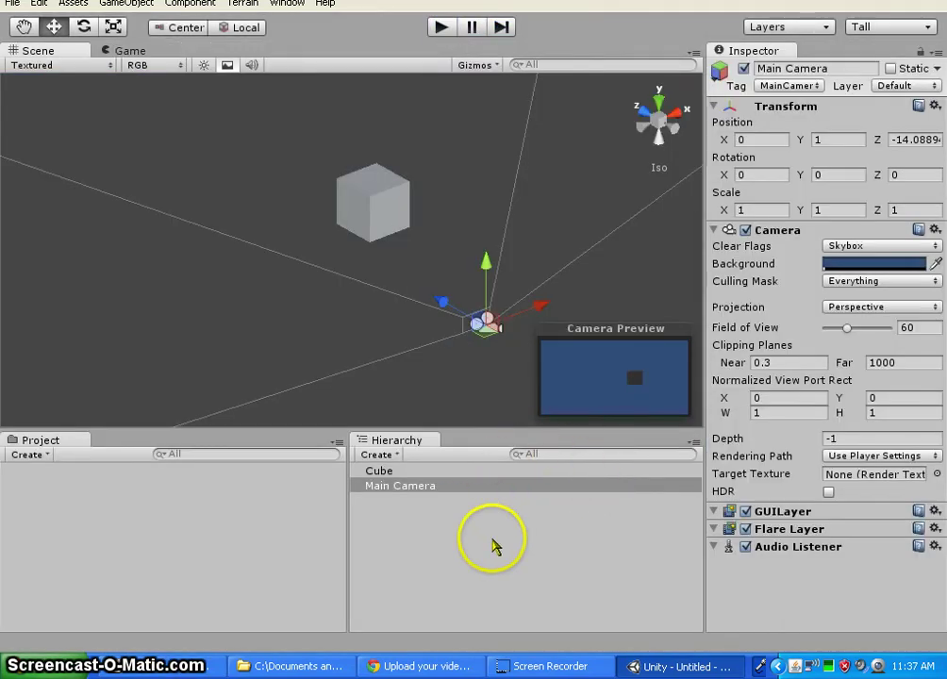
Add a directional light to the scene.
{"action": "left_click", "coordinate": [498, 549]}
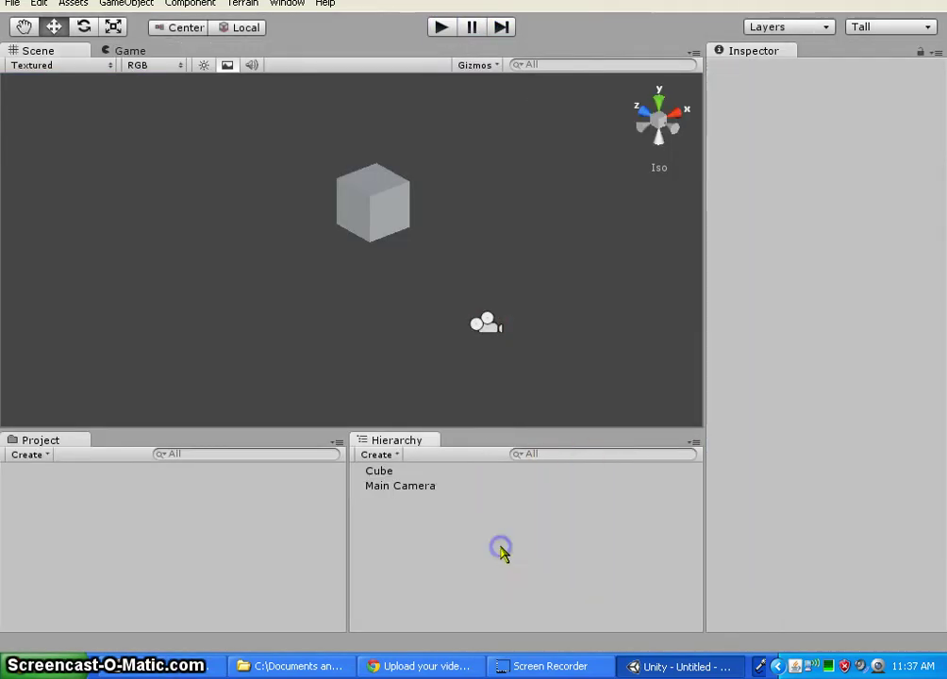
{"action": "left_click", "coordinate": [133, 6]}
{"action": "mouse_move", "coordinate": [134, 38]}
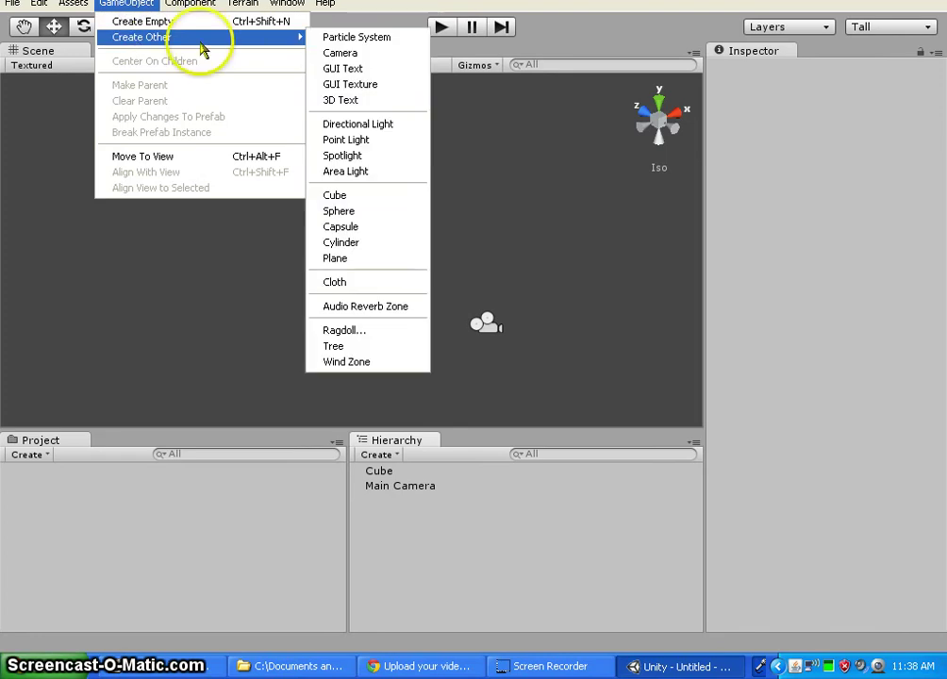
{"action": "left_click", "coordinate": [386, 135]}
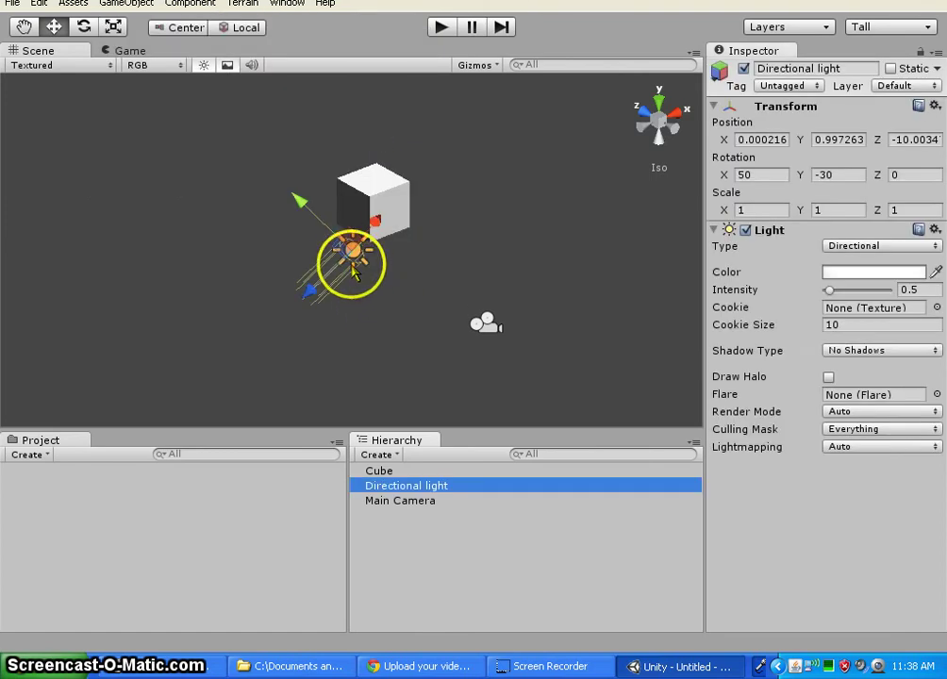
Move the directional light to about X 5.60, Y 0.44, Z -7.54 and rotate it to about 57.7 degrees around X.
{"action": "left_click_drag", "start_coordinate": [295, 196], "coordinate": [346, 213]}
{"action": "left_click_drag", "start_coordinate": [423, 252], "coordinate": [528, 114]}
{"action": "left_click", "coordinate": [84, 26]}
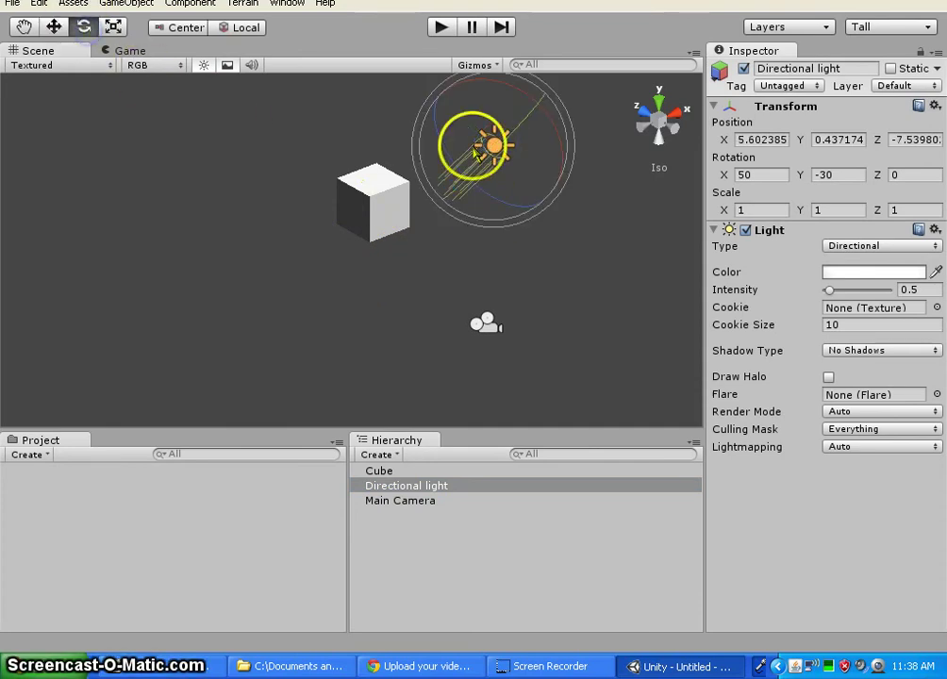
{"action": "left_click_drag", "start_coordinate": [555, 129], "coordinate": [213, 300]}
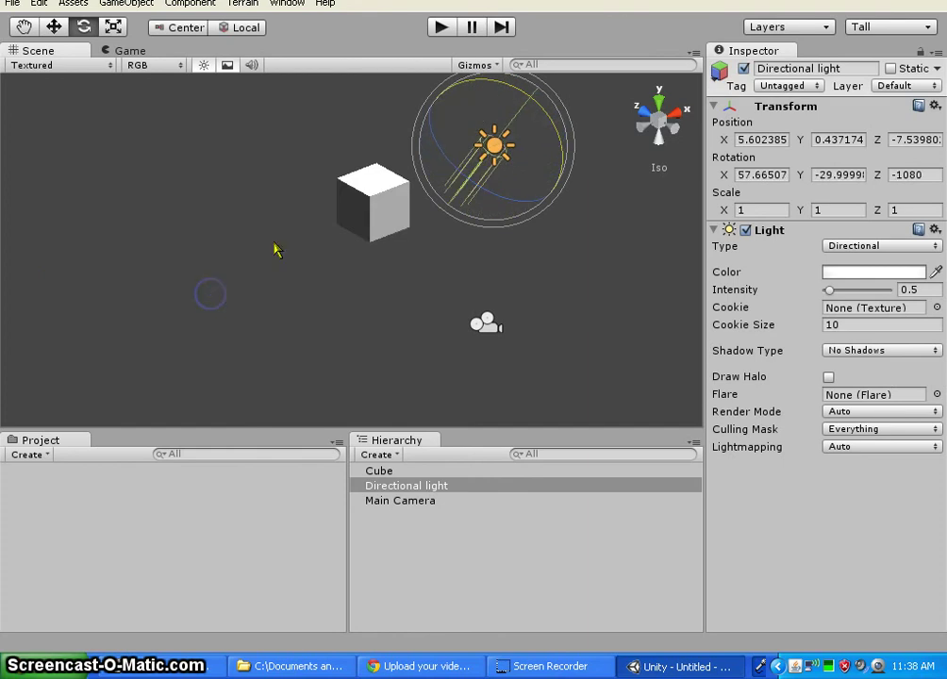
{"action": "scroll", "coordinate": [556, 236], "scroll_direction": "down", "scroll_amount": 5}
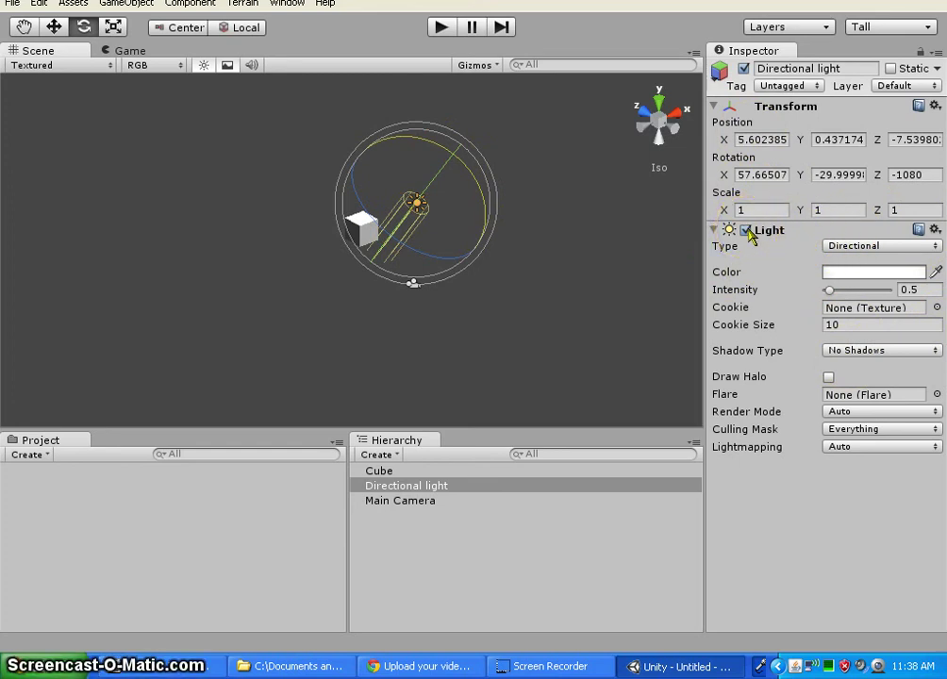
Try the Spot and Point types on the directional light and return its type to Directional.
{"action": "left_click", "coordinate": [820, 243]}
{"action": "left_click", "coordinate": [892, 247]}
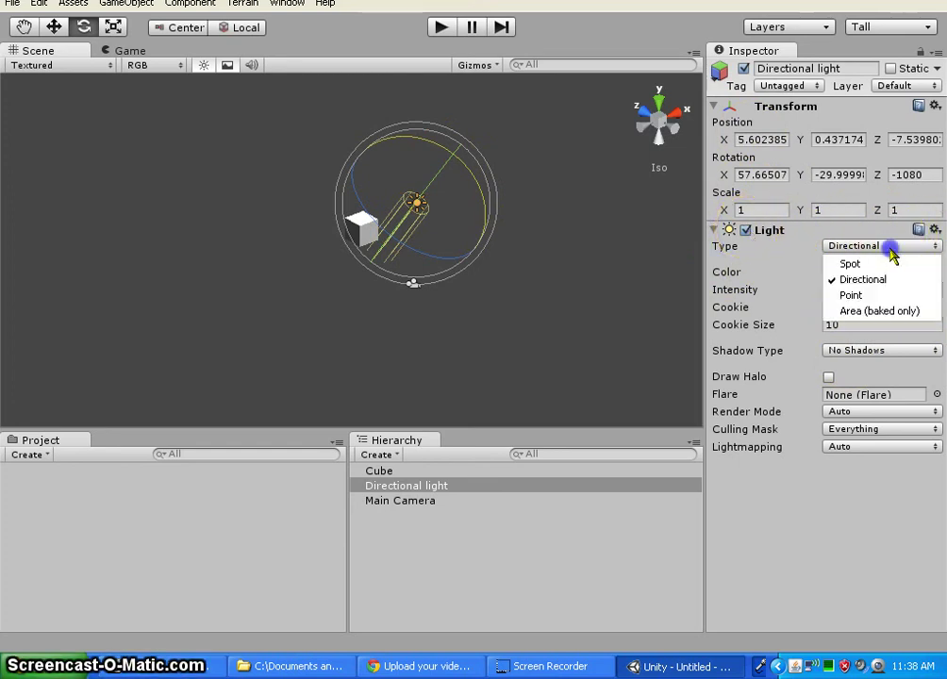
{"action": "left_click", "coordinate": [873, 265]}
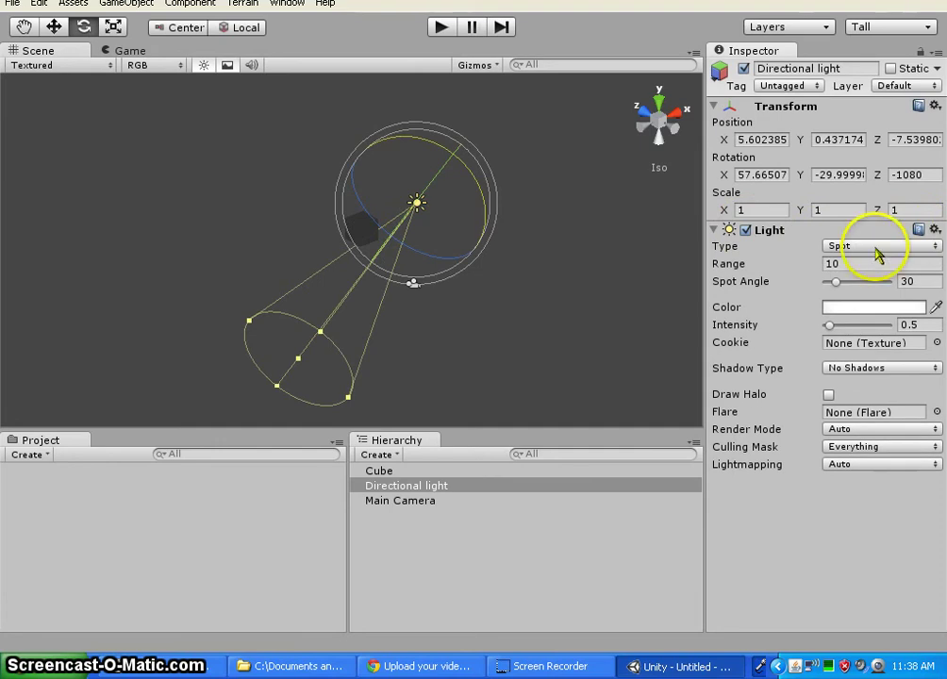
{"action": "left_click", "coordinate": [875, 246]}
{"action": "left_click", "coordinate": [877, 293]}
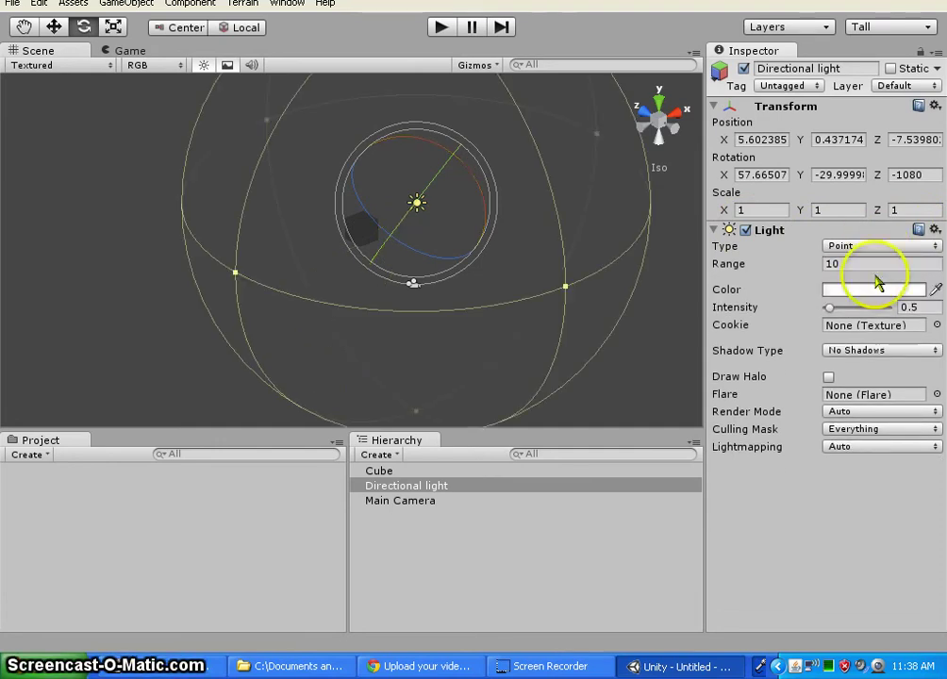
{"action": "left_click", "coordinate": [873, 248]}
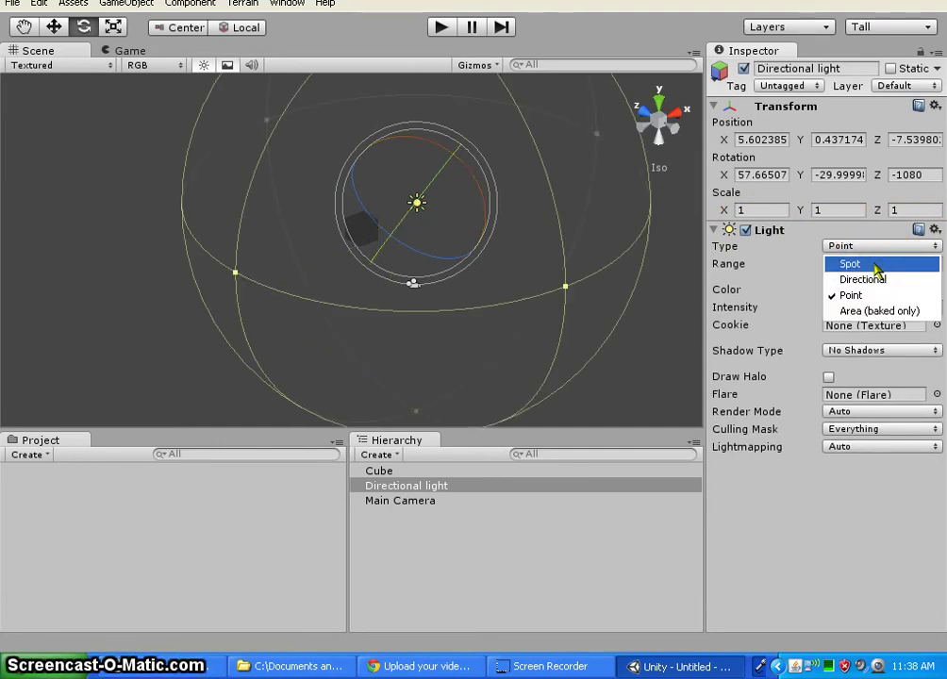
{"action": "left_click", "coordinate": [875, 264]}
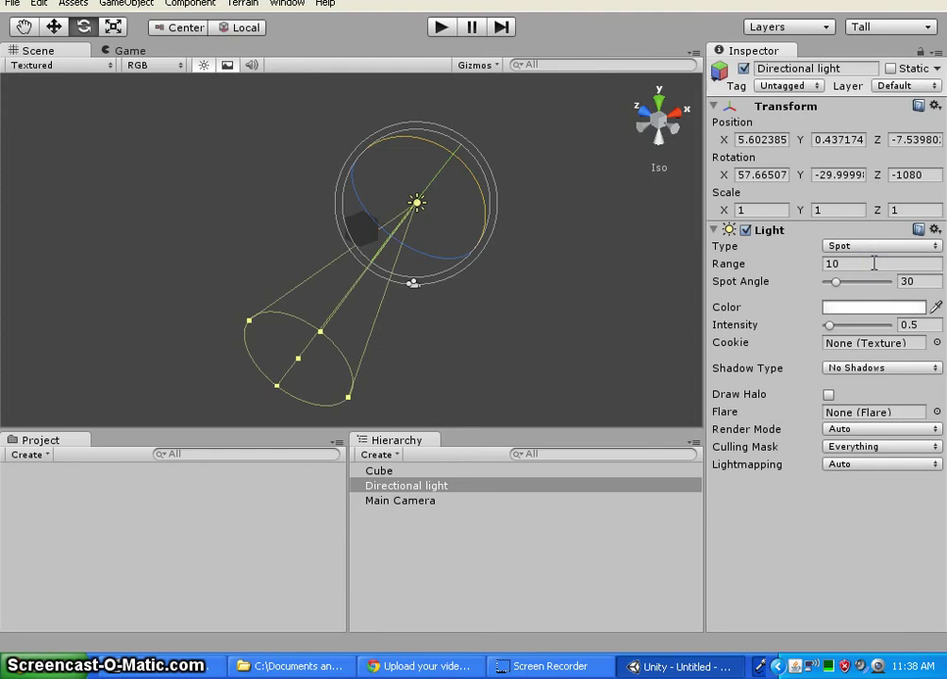
{"action": "left_click", "coordinate": [879, 249]}
{"action": "left_click", "coordinate": [879, 277]}
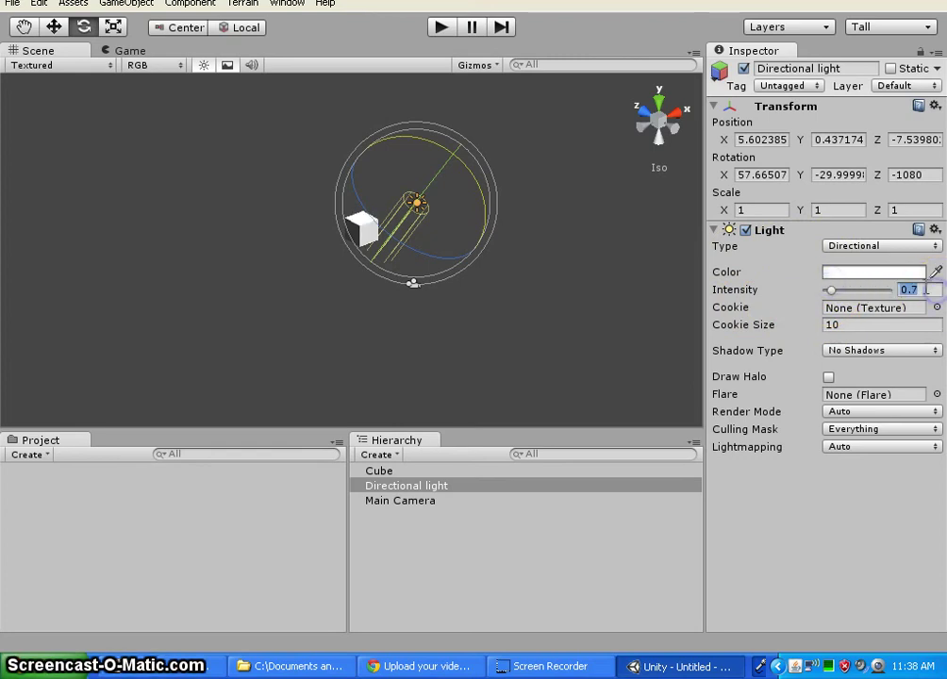
Set the directional light's intensity to 0.5 and look over its shadow type options.
{"action": "key", "text": "BackSpace"}
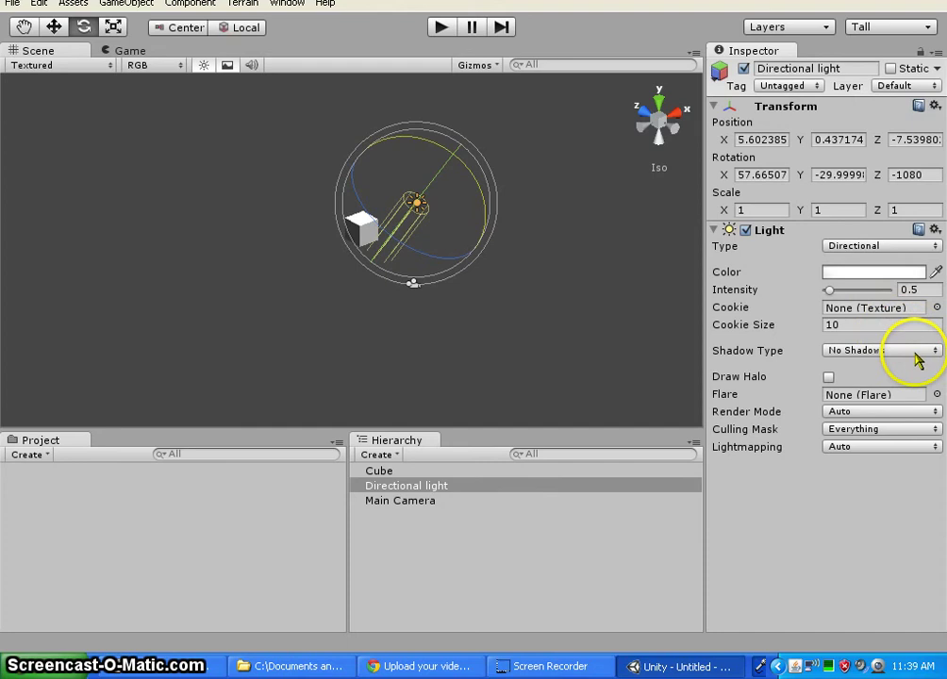
{"action": "left_click", "coordinate": [913, 351]}
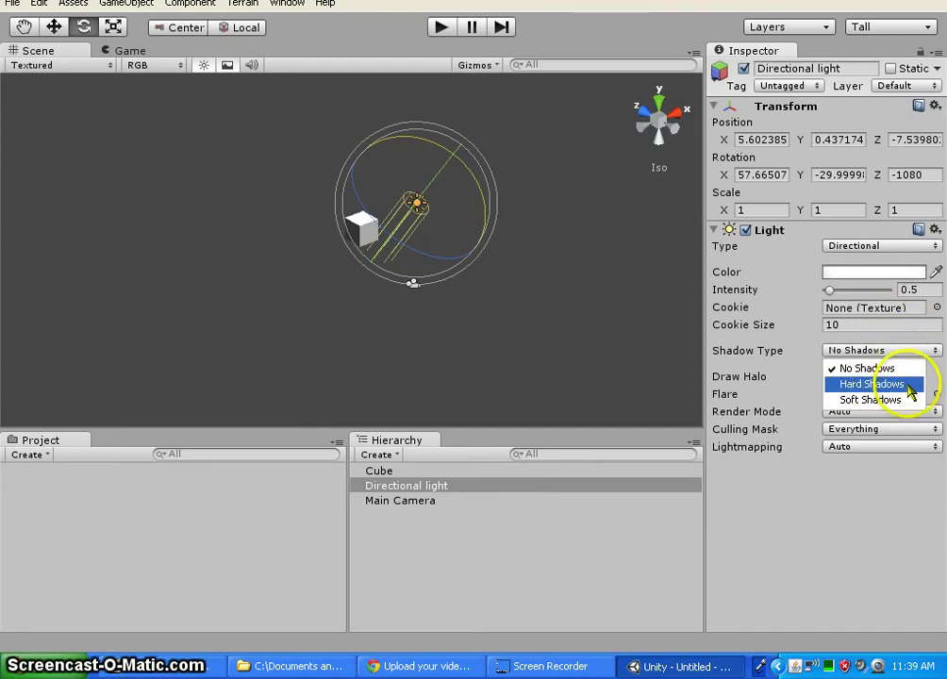
{"action": "left_click", "coordinate": [809, 352]}
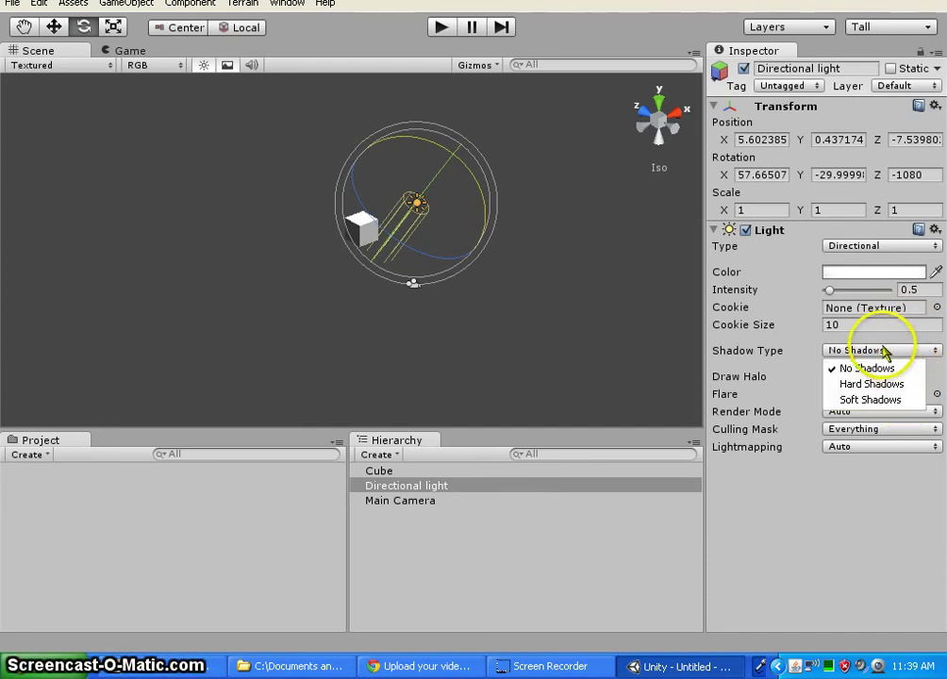
Try a halo on the directional light, rotate the light to about 72.4 degrees around X, and turn the halo off.
{"action": "left_click", "coordinate": [828, 376]}
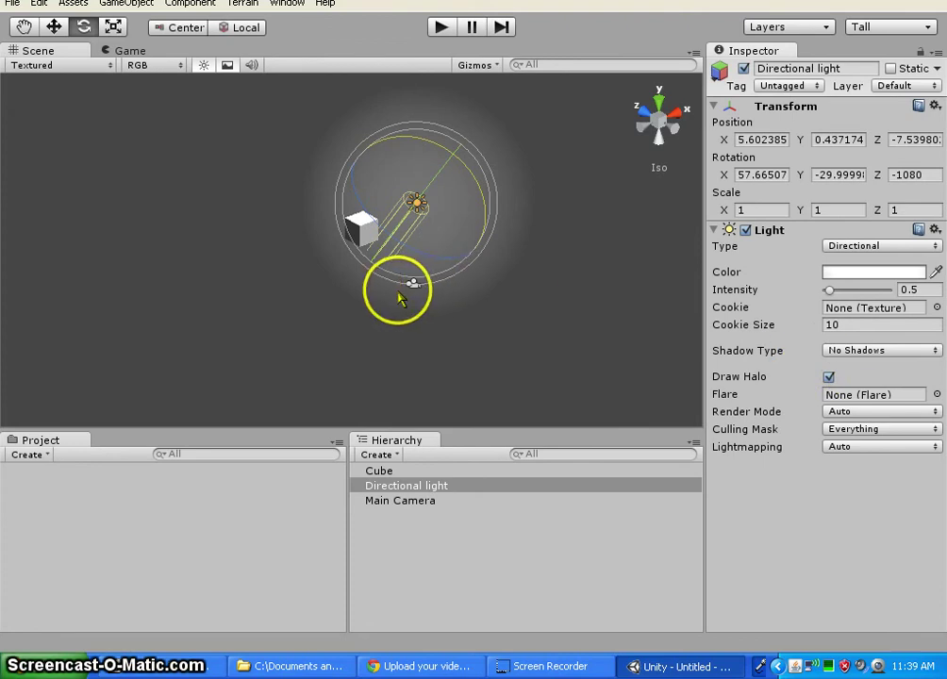
{"action": "left_click_drag", "start_coordinate": [394, 276], "coordinate": [427, 342]}
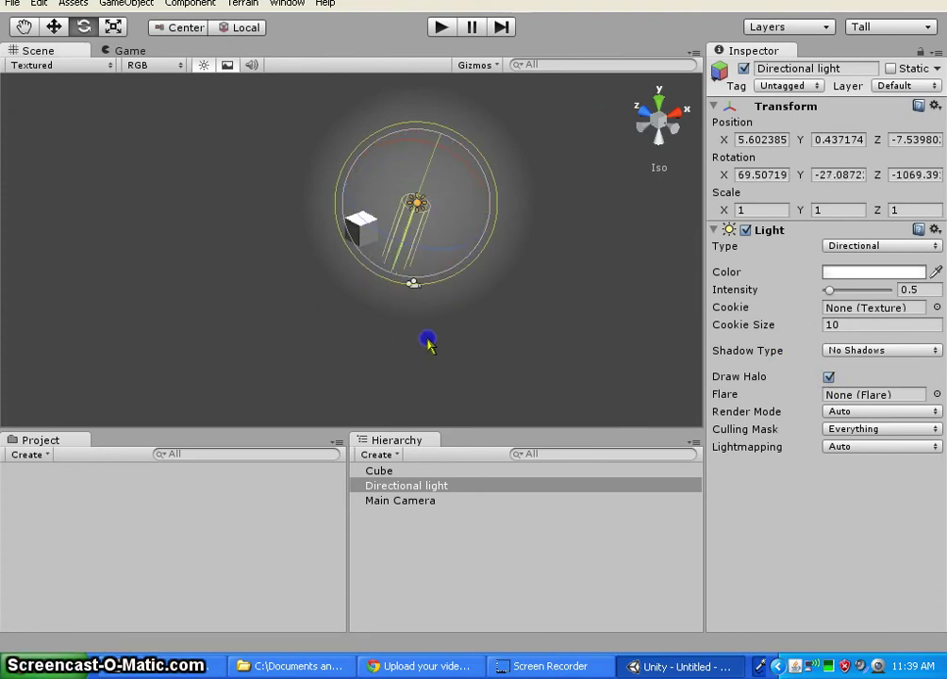
{"action": "left_click", "coordinate": [829, 376]}
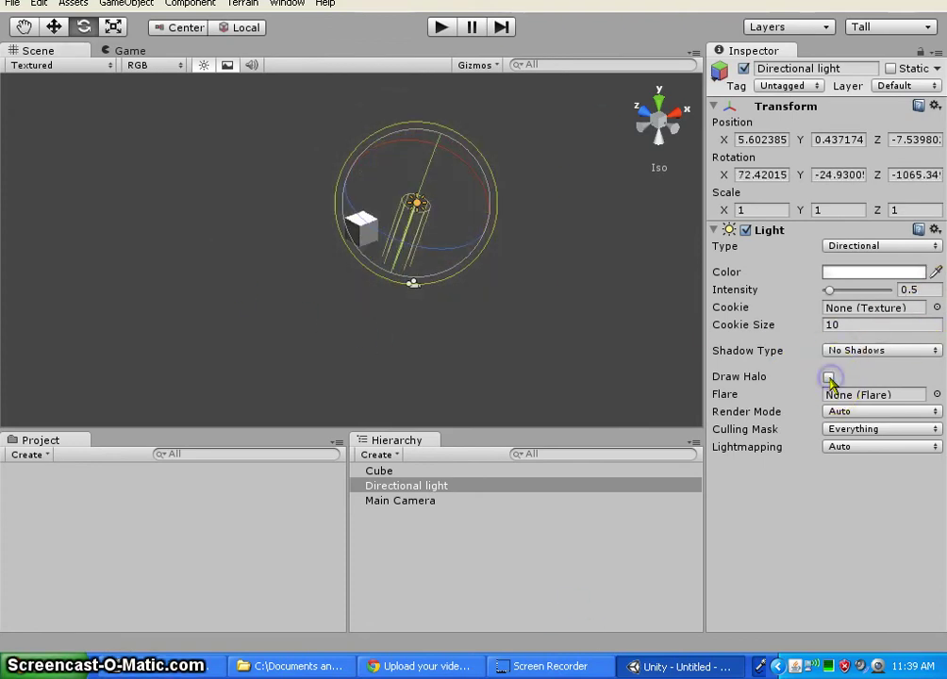
Look over the directional light's render mode, culling mask and lightmapping options.
{"action": "left_click", "coordinate": [899, 415]}
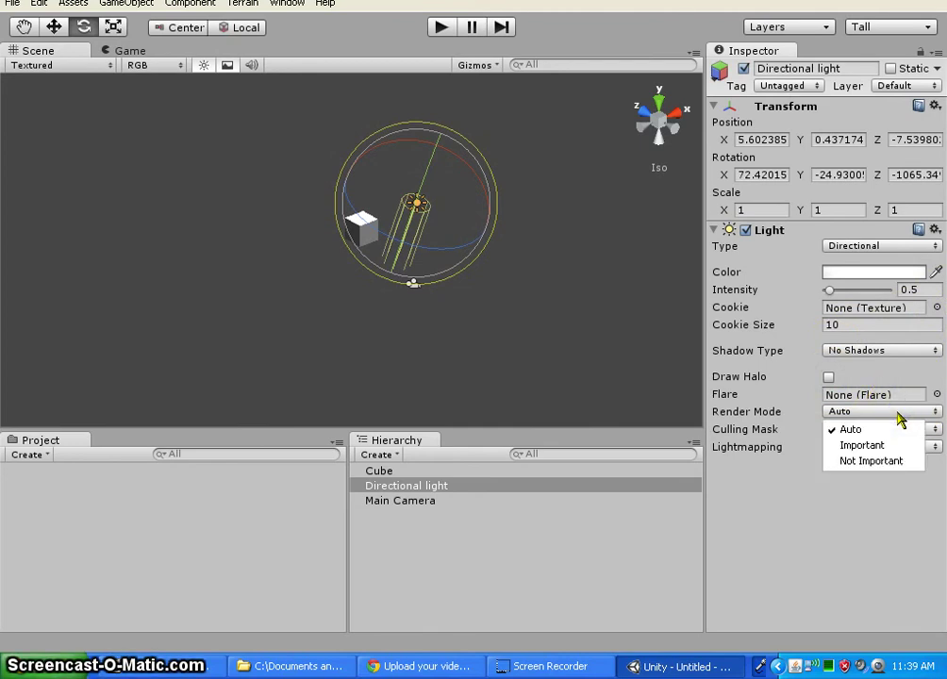
{"action": "left_click", "coordinate": [858, 537]}
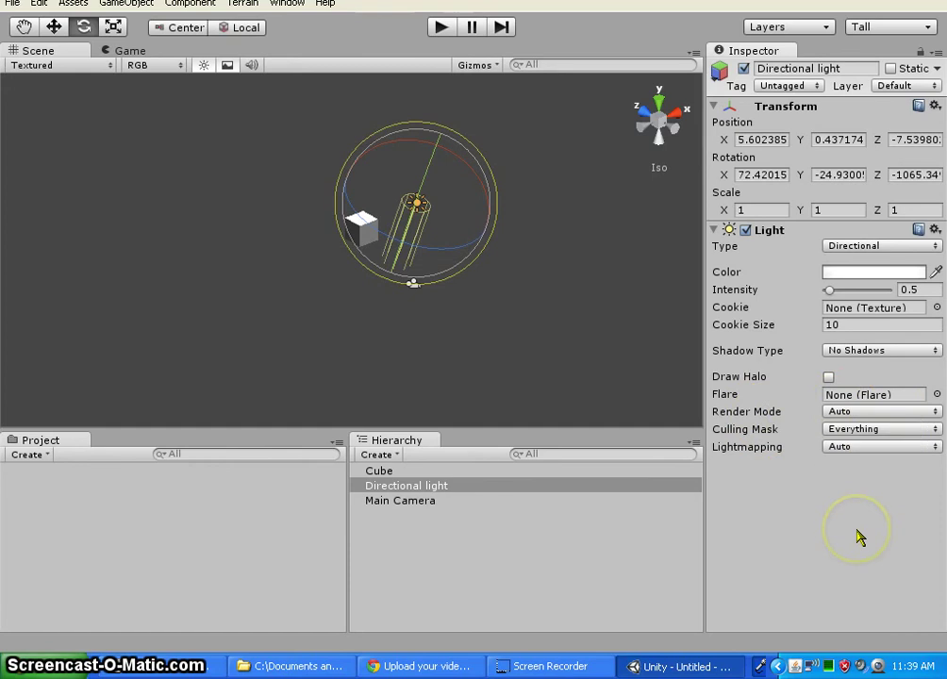
{"action": "left_click", "coordinate": [892, 431]}
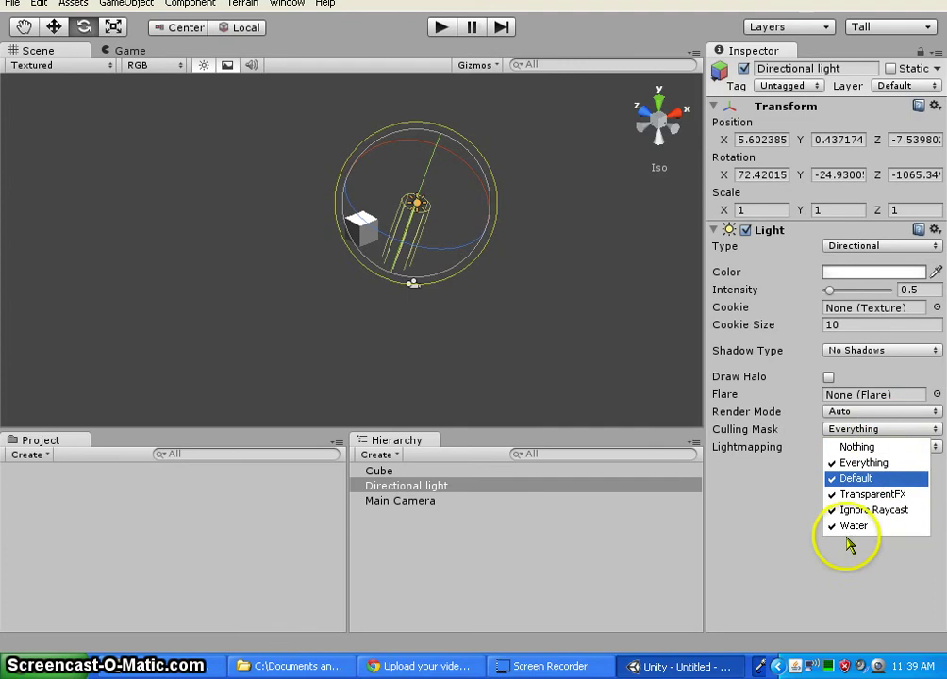
{"action": "left_click", "coordinate": [826, 571]}
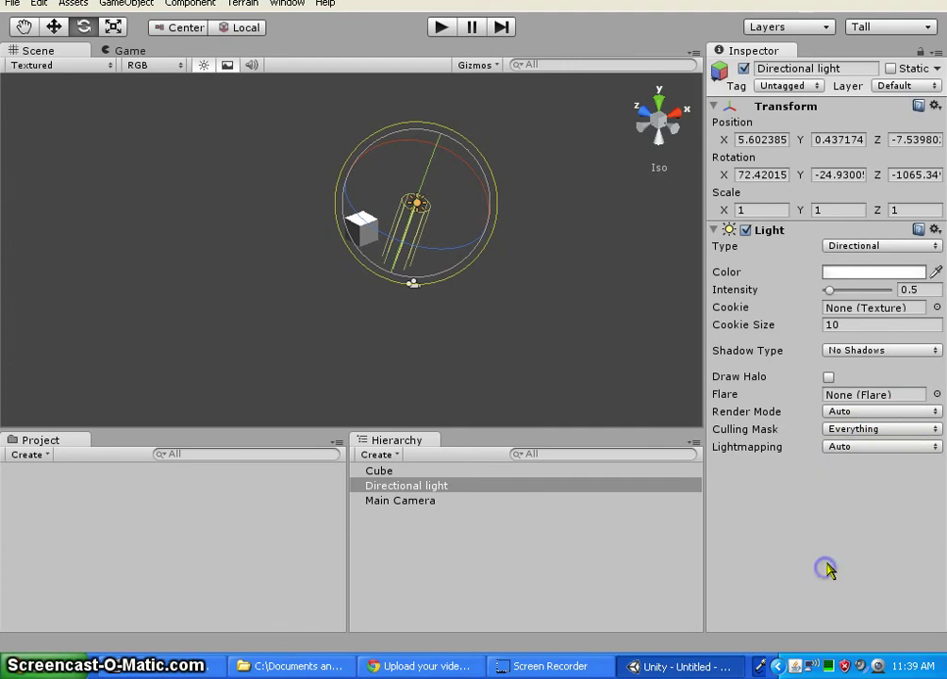
{"action": "left_click", "coordinate": [908, 450]}
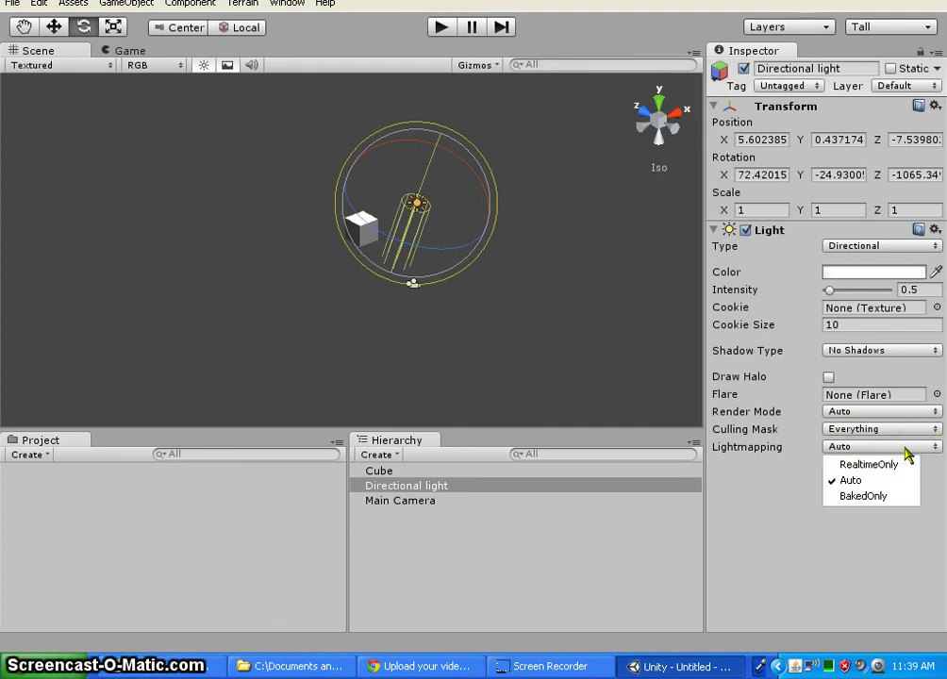
{"action": "left_click", "coordinate": [817, 550]}
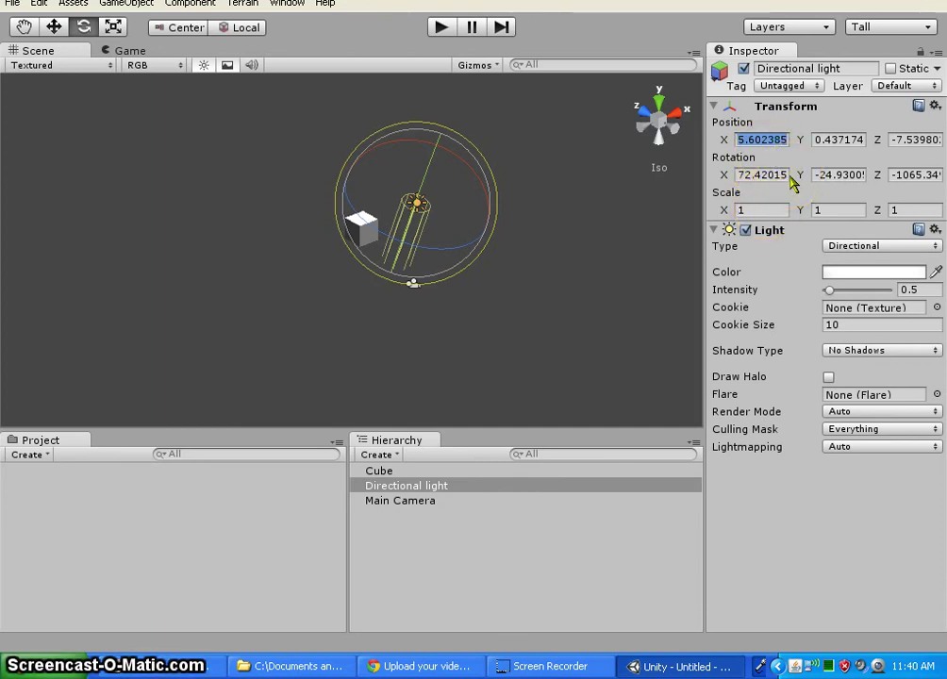
Set the directional light's position to X 0, Y 0, Z 0.
{"action": "type", "text": "0"}
{"action": "left_click", "coordinate": [839, 140]}
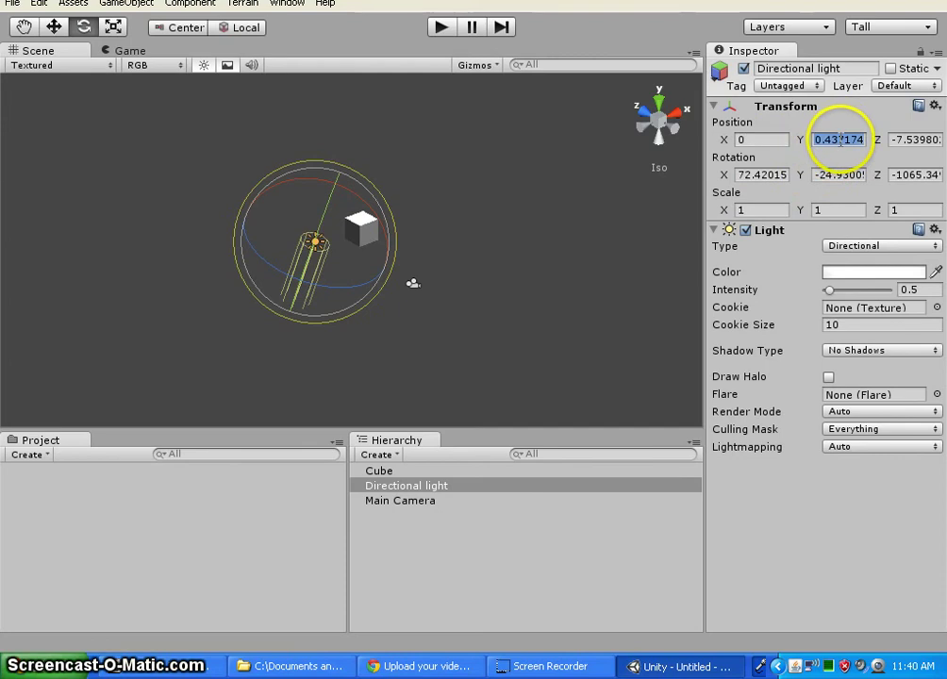
{"action": "type", "text": "00"}
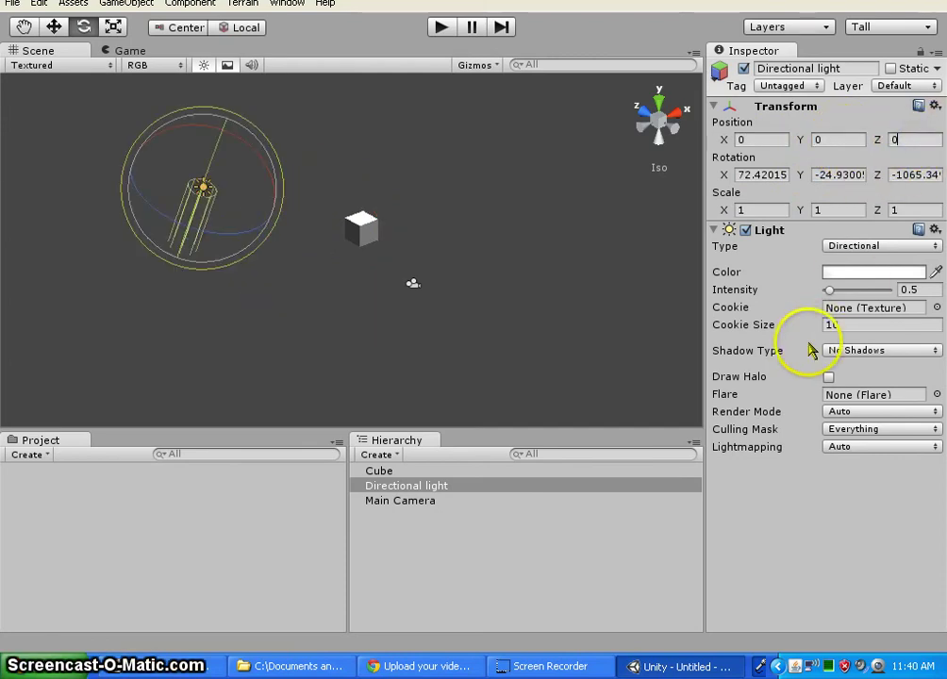
Set the directional light's rotation to 180, 0, 0 and turn it freehand to about X 360, Y 32.2, Z -180.
{"action": "left_click", "coordinate": [762, 174]}
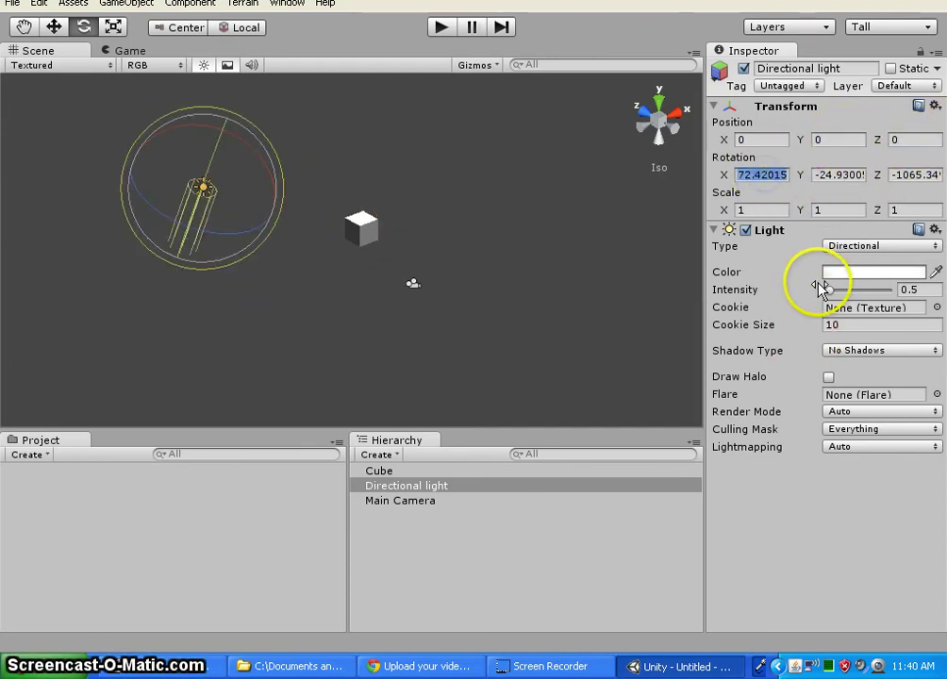
{"action": "type", "text": "180"}
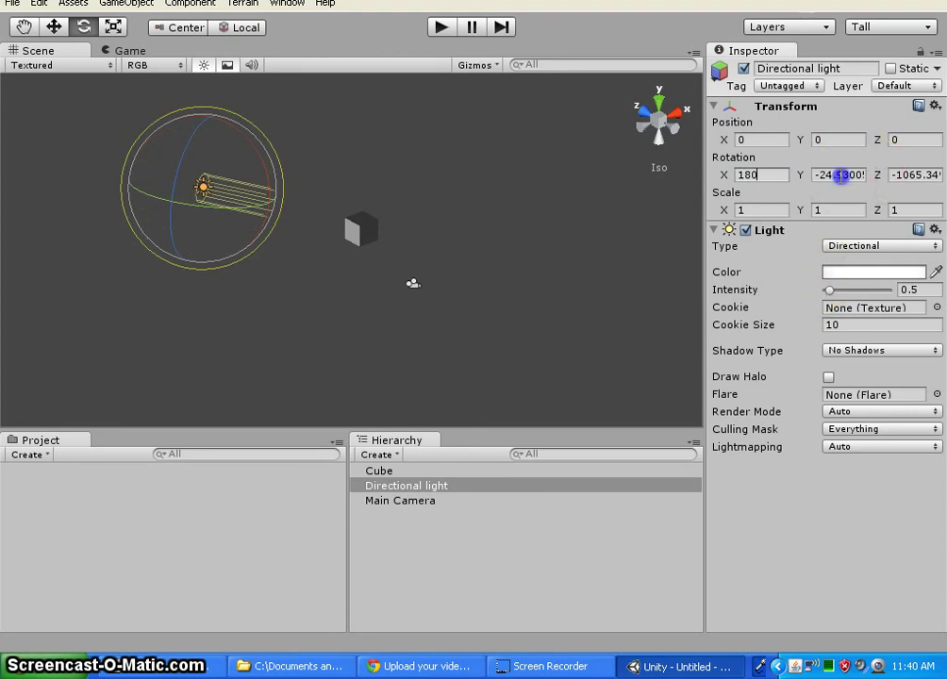
{"action": "type", "text": "0"}
{"action": "left_click", "coordinate": [913, 175]}
{"action": "type", "text": "0"}
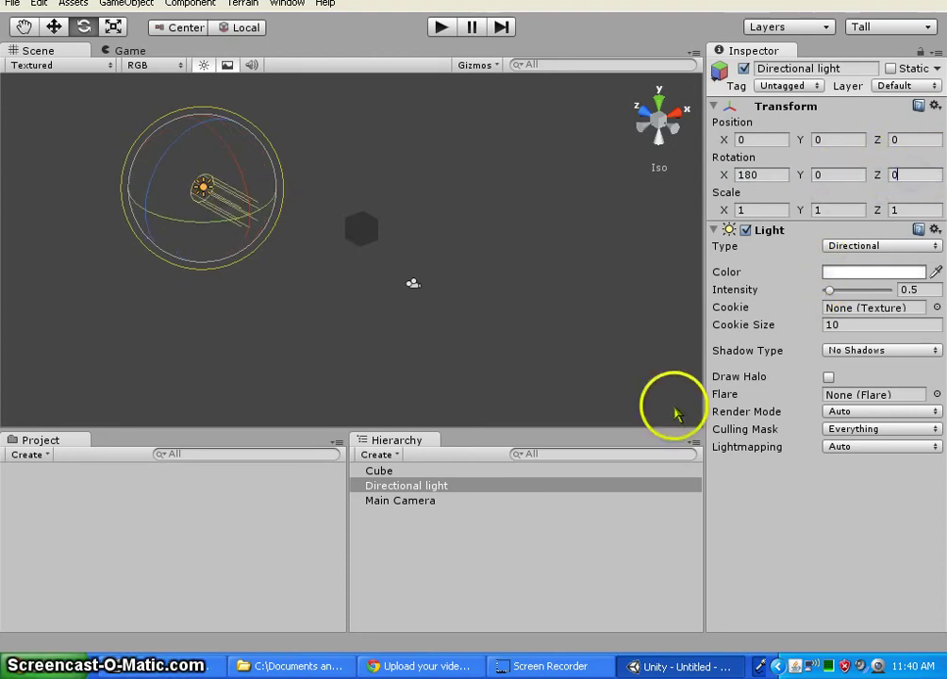
{"action": "left_click_drag", "start_coordinate": [160, 208], "coordinate": [528, 120]}
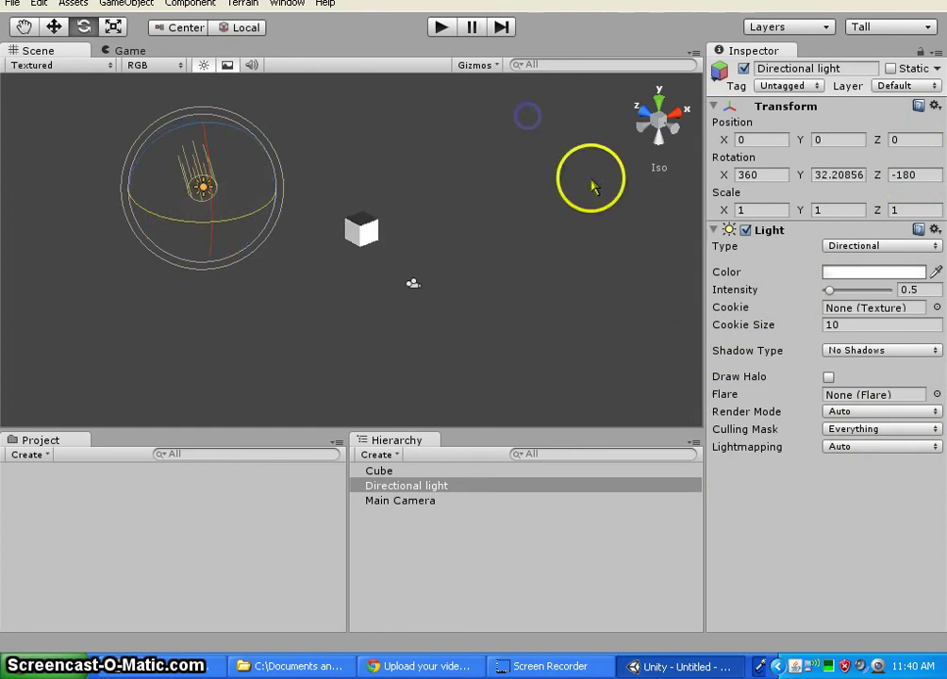
Scale the cube to 100 on the X, Y and Z axes.
{"action": "left_click", "coordinate": [772, 209]}
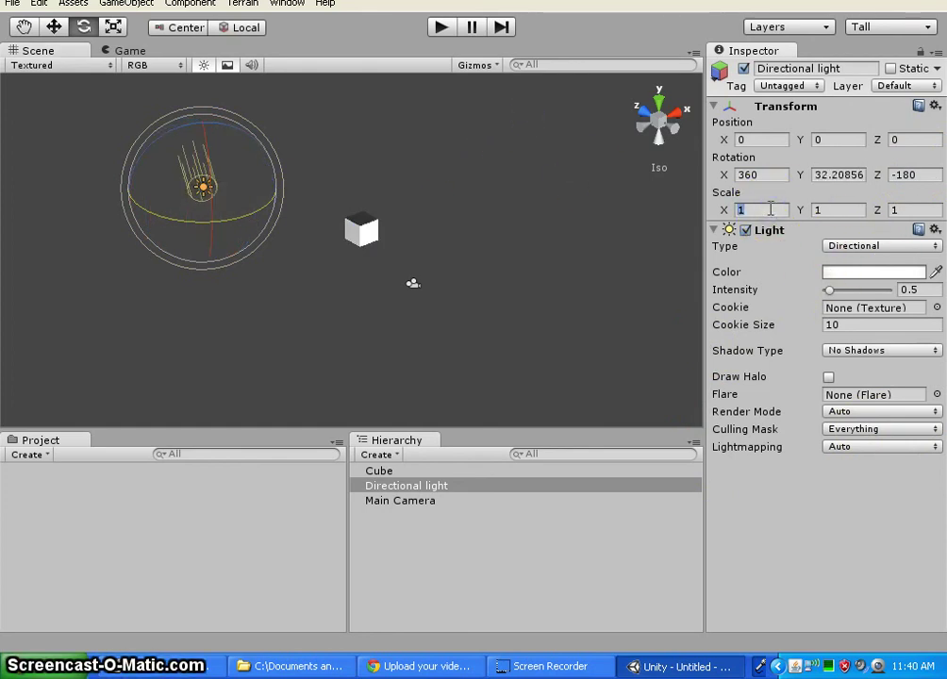
{"action": "left_click", "coordinate": [361, 230]}
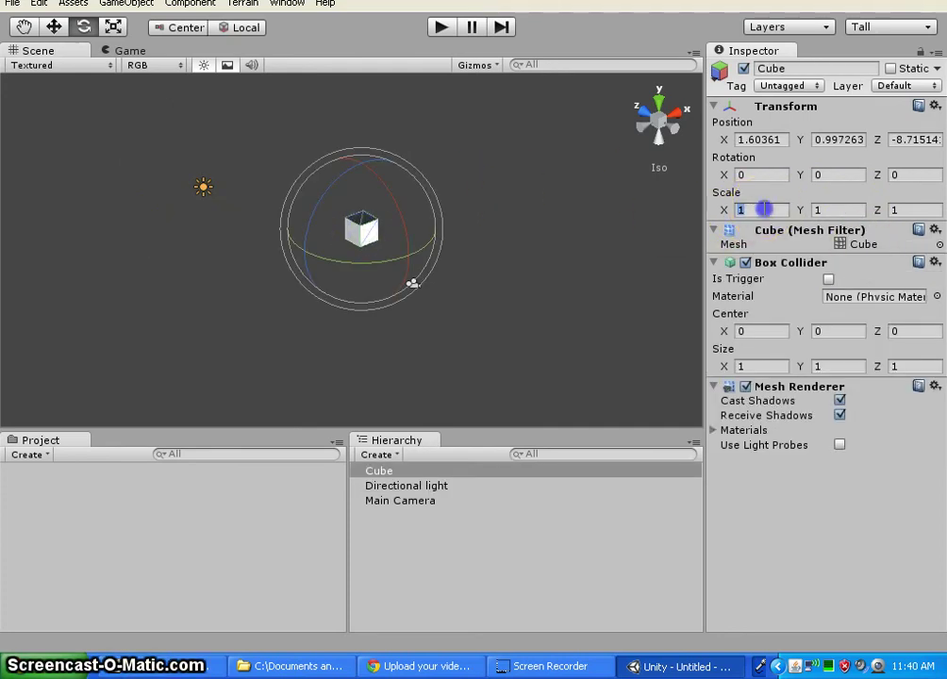
{"action": "type", "text": "100"}
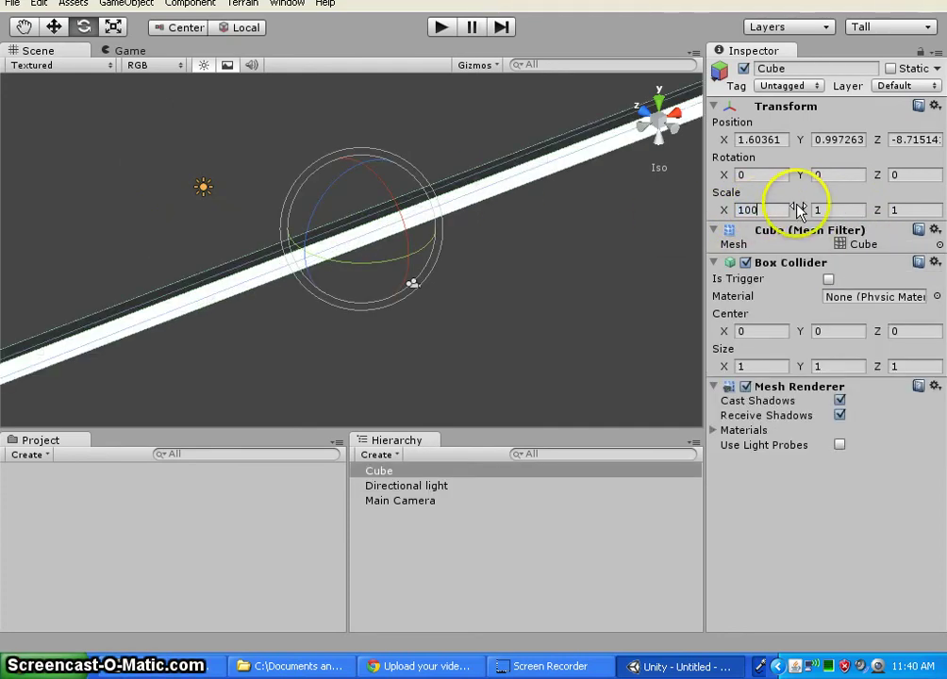
{"action": "left_click", "coordinate": [842, 210]}
{"action": "type", "text": "100"}
{"action": "left_click", "coordinate": [912, 211]}
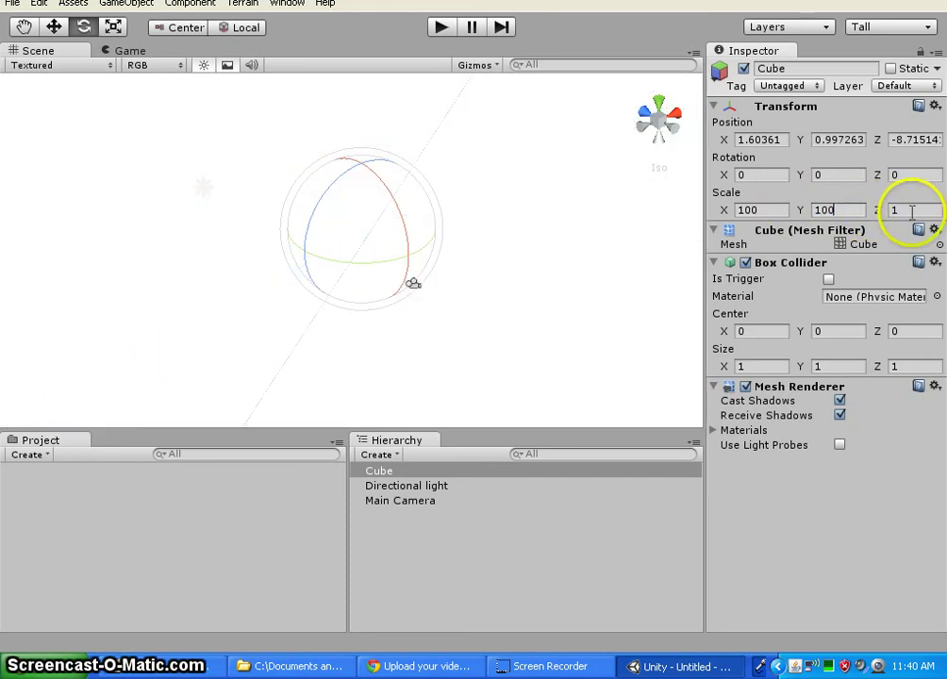
{"action": "type", "text": "100"}
Examine the enlarged cube in the scene from several angles and distances.
{"action": "left_click", "coordinate": [444, 224]}
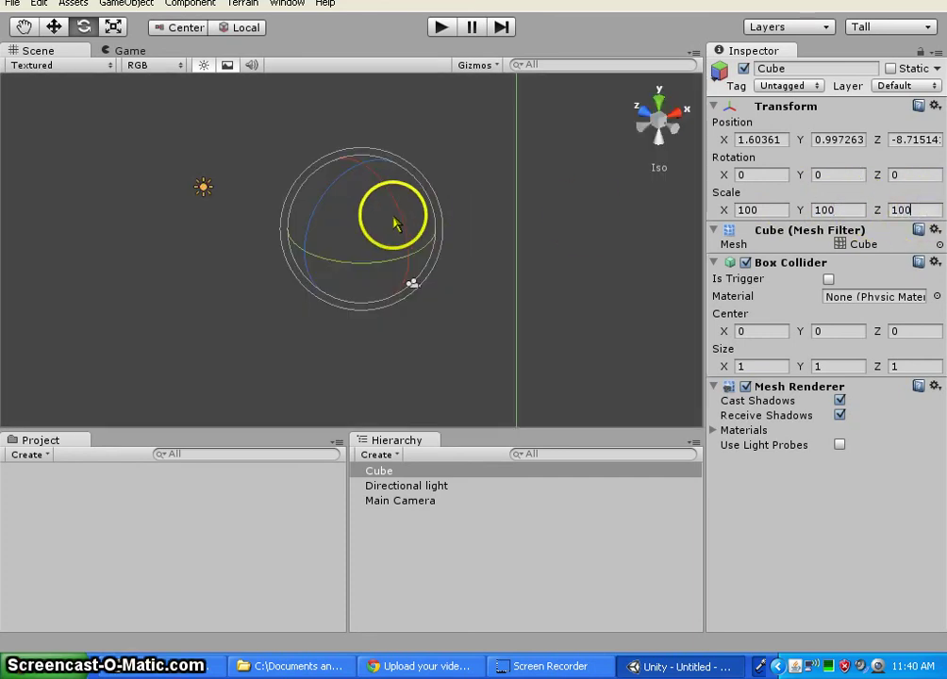
{"action": "left_click_drag", "start_coordinate": [397, 224], "coordinate": [712, 320]}
{"action": "key", "text": "f"}
{"action": "scroll", "coordinate": [433, 247], "scroll_direction": "up", "scroll_amount": 10}
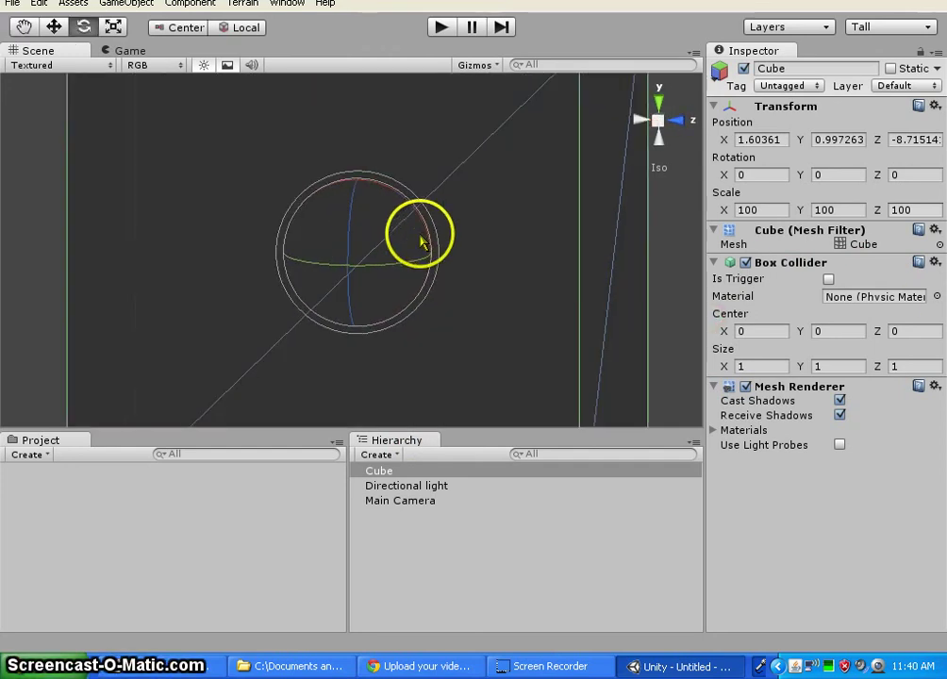
{"action": "scroll", "coordinate": [421, 239], "scroll_direction": "down", "scroll_amount": 5}
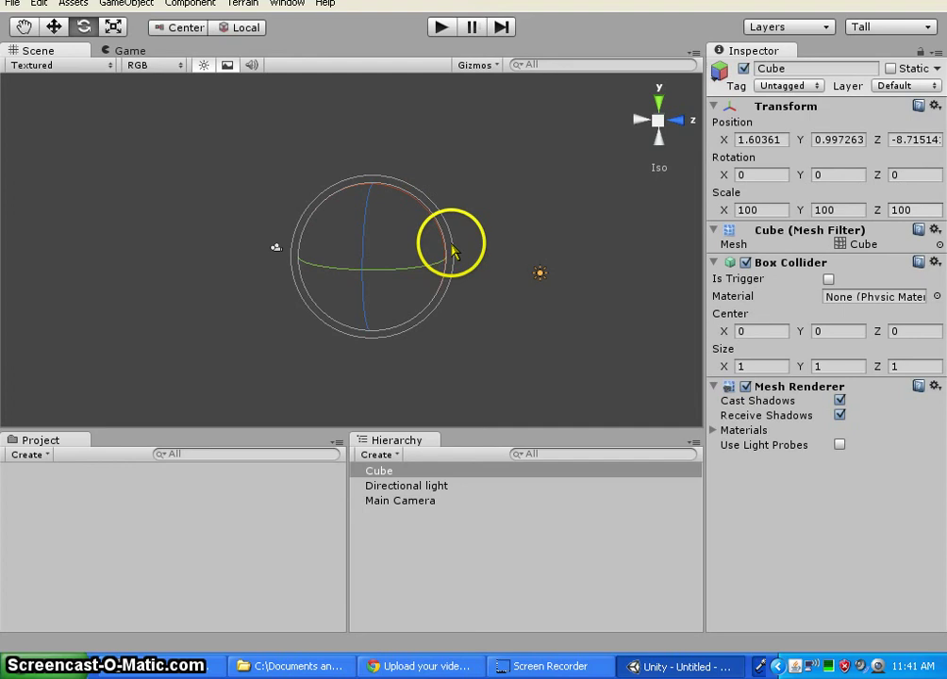
{"action": "left_click_drag", "start_coordinate": [237, 305], "coordinate": [515, 420], "text": "alt"}
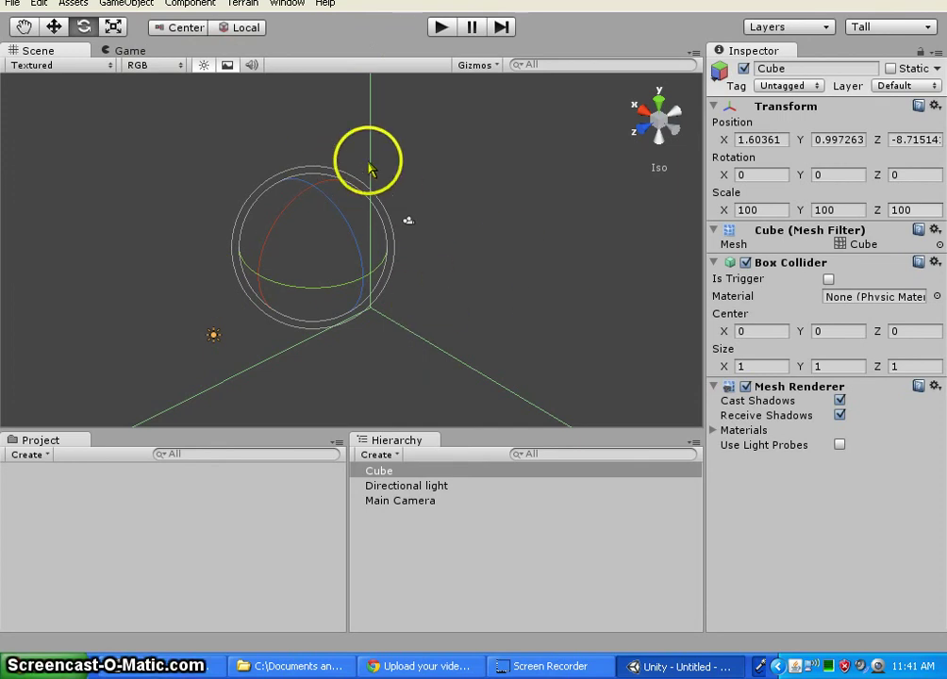
Look over the other object types that can be created and clear the cube's selection.
{"action": "left_click", "coordinate": [132, 5]}
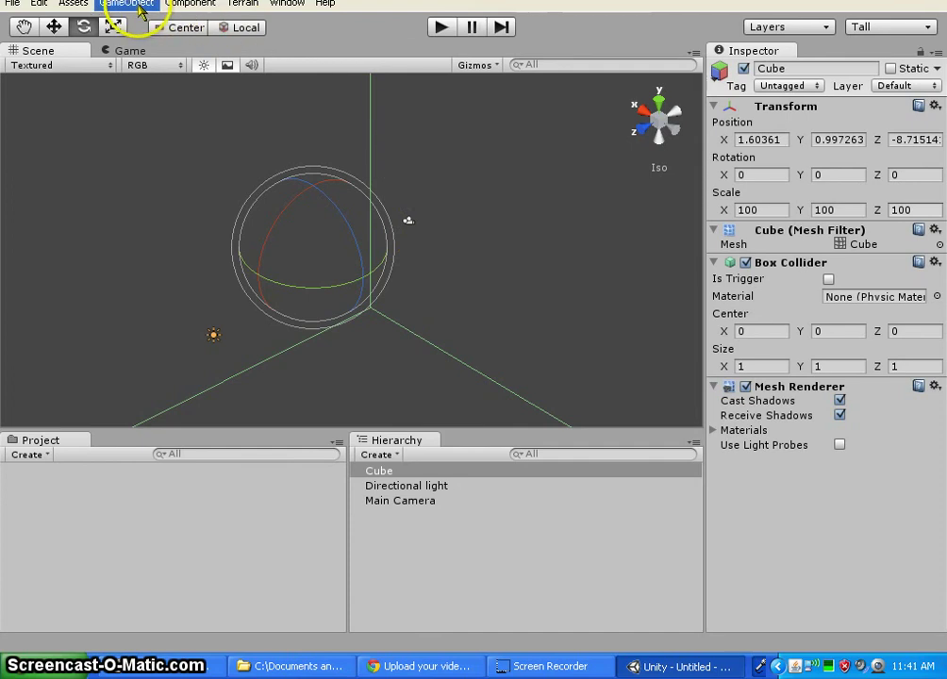
{"action": "mouse_move", "coordinate": [147, 42]}
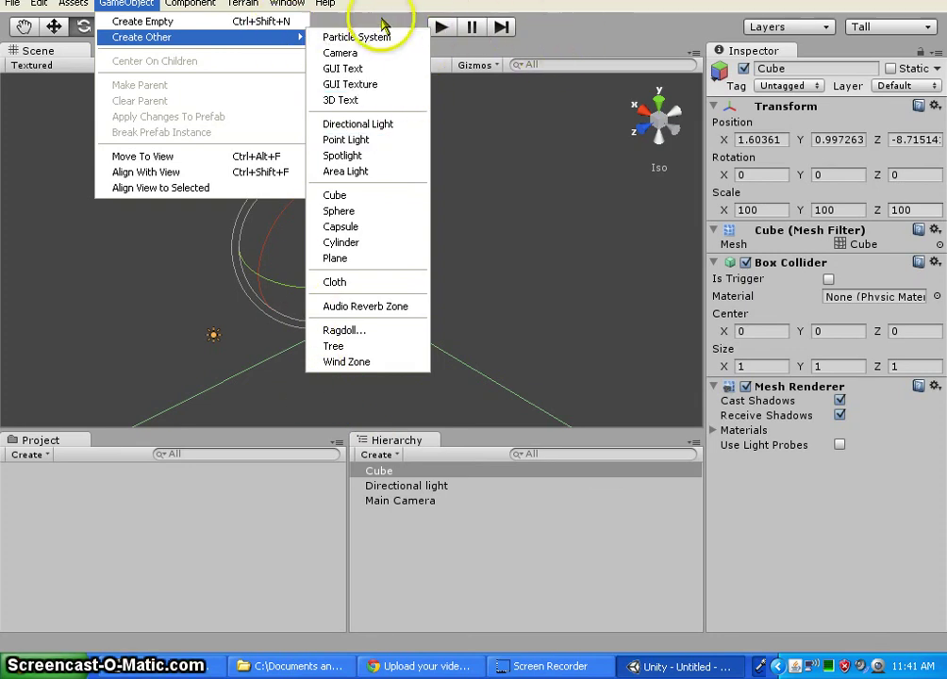
{"action": "key", "text": "Escape"}
{"action": "key", "text": "Escape"}
{"action": "left_click", "coordinate": [74, 484]}
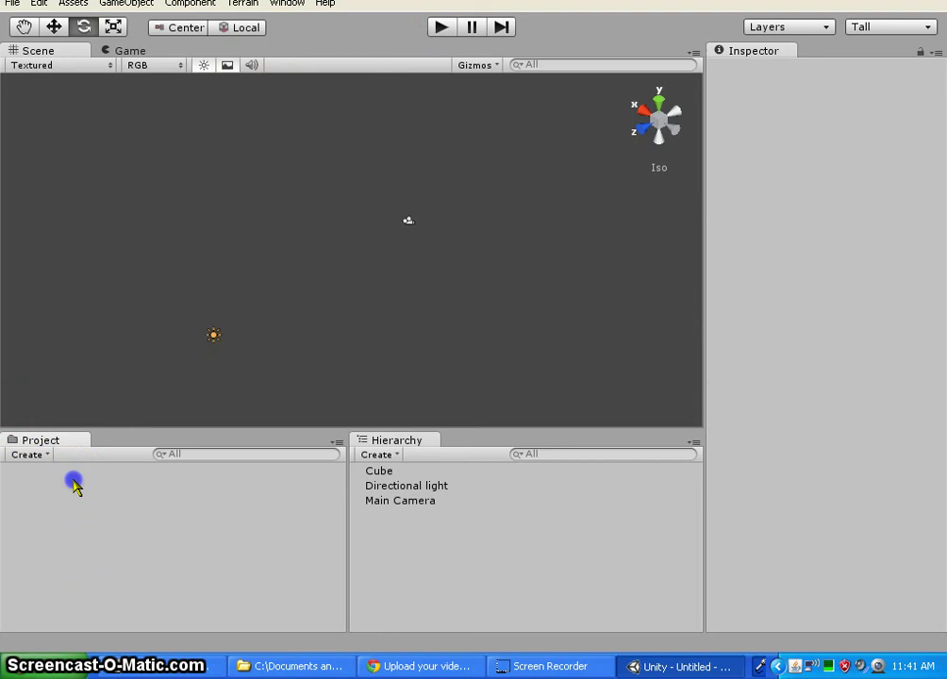
View the whole enlarged cube from outside and look over the available physics components.
{"action": "right_click_drag", "start_coordinate": [476, 295], "coordinate": [431, 307]}
{"action": "scroll", "coordinate": [431, 307], "scroll_direction": "up", "scroll_amount": 5}
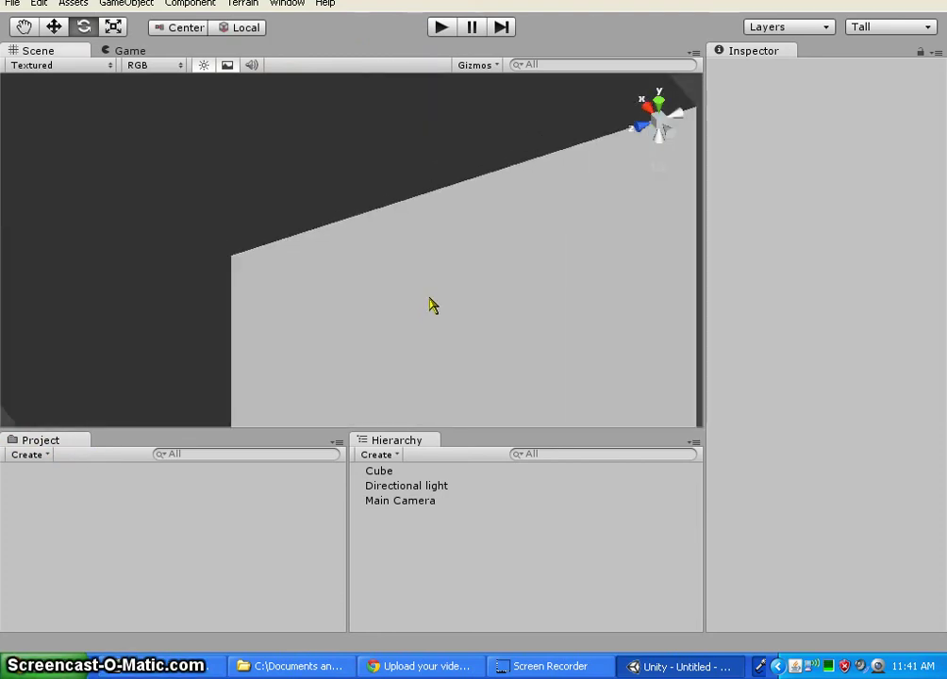
{"action": "scroll", "coordinate": [431, 307], "scroll_direction": "down", "scroll_amount": 5}
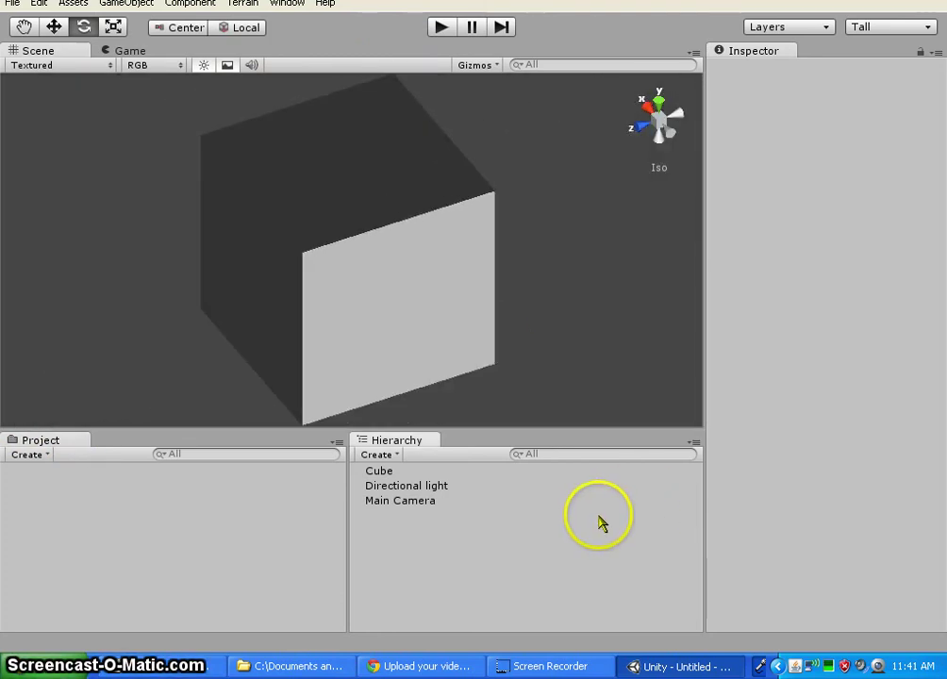
{"action": "left_click", "coordinate": [190, 4]}
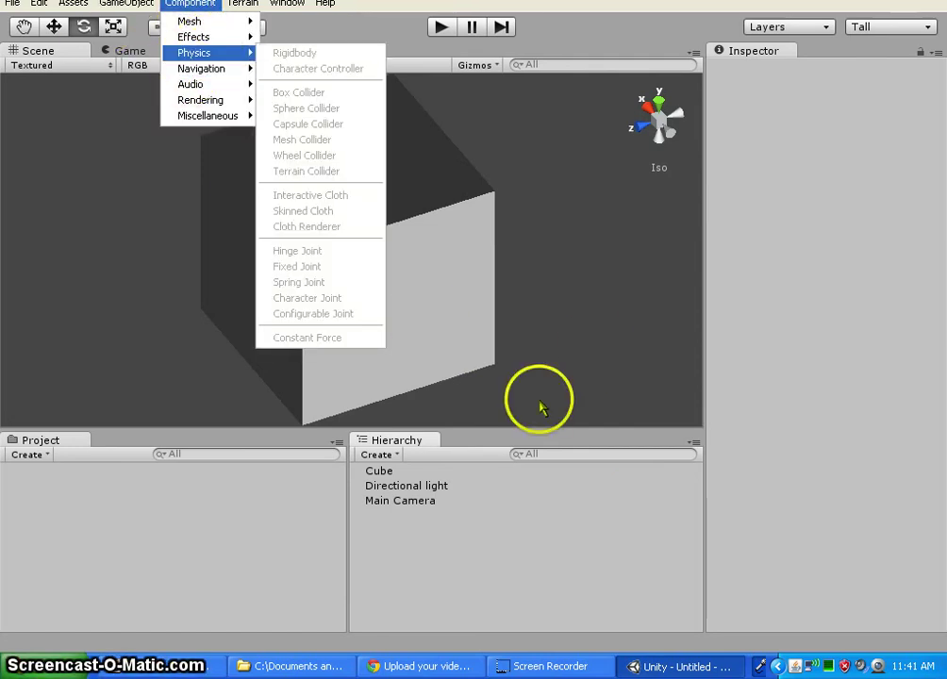
{"action": "left_click", "coordinate": [527, 566]}
Set the cube's scale back to 1 on the X, Y and Z axes.
{"action": "left_click", "coordinate": [396, 231]}
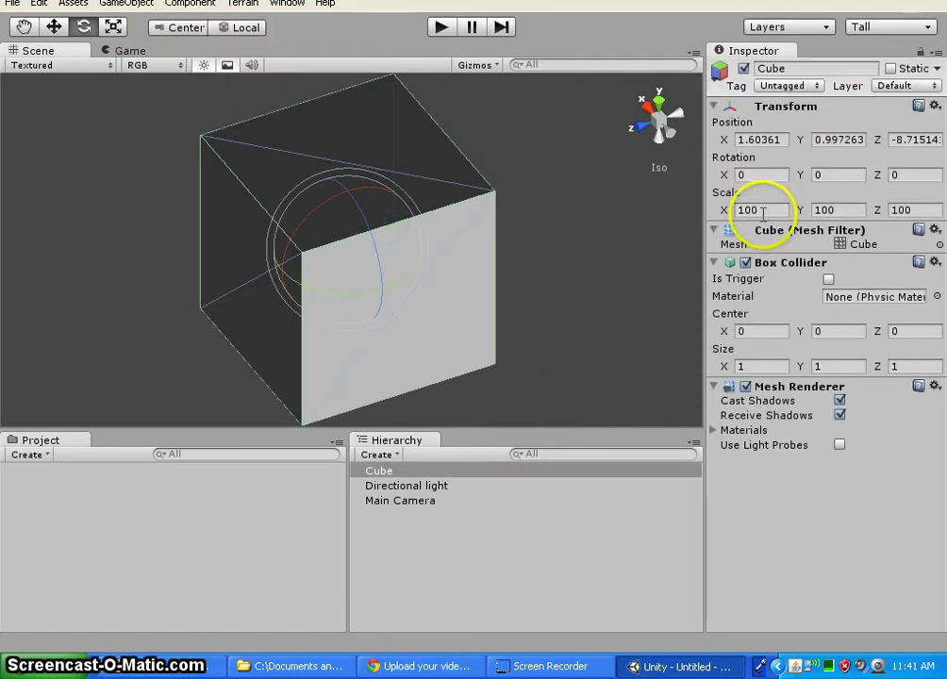
{"action": "type", "text": "1"}
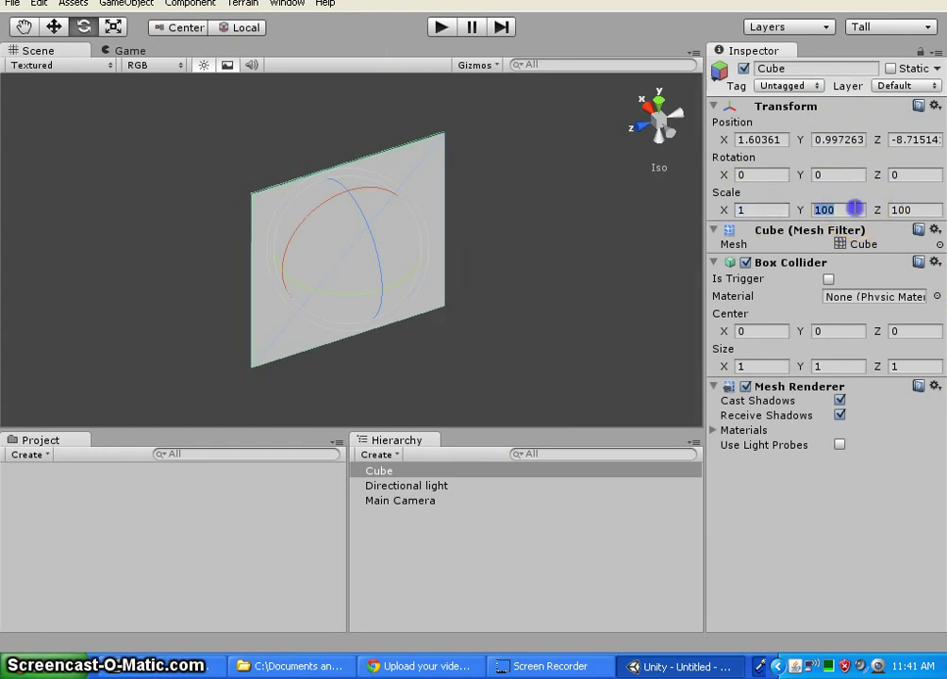
{"action": "type", "text": "1"}
{"action": "left_click", "coordinate": [919, 211]}
{"action": "type", "text": "1"}
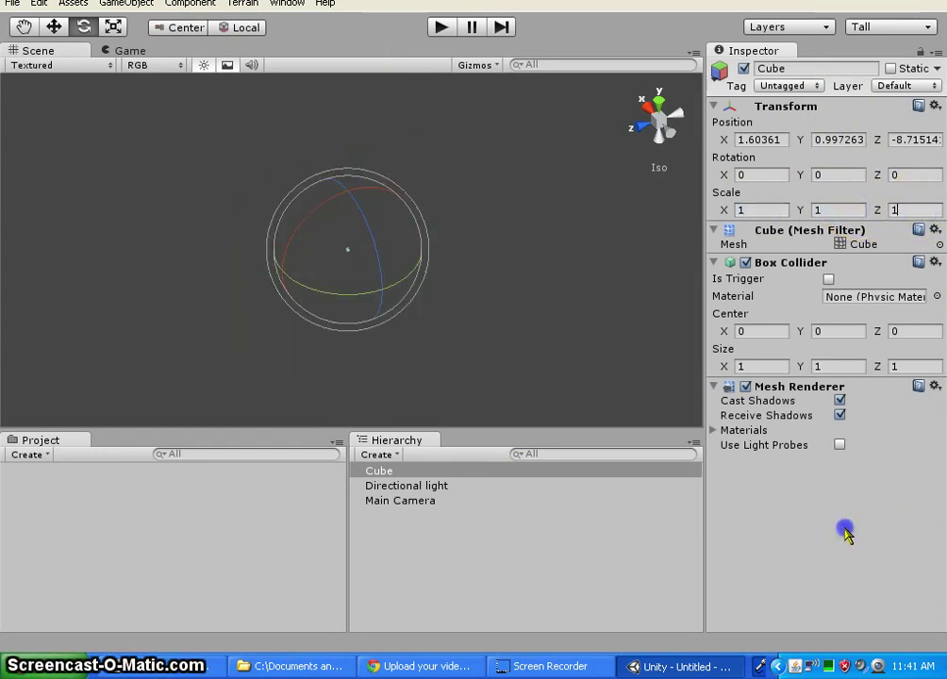
Frame the small cube in the scene view and select the main camera to check its preview.
{"action": "left_click", "coordinate": [405, 474]}
{"action": "left_click", "coordinate": [415, 249]}
{"action": "key", "text": "f"}
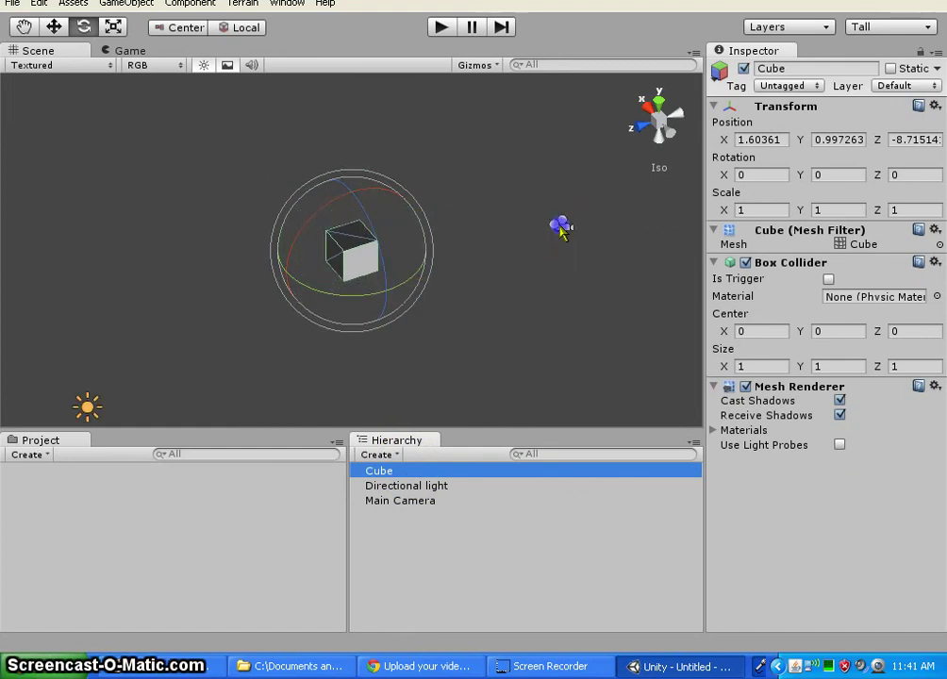
{"action": "left_click", "coordinate": [476, 500]}
{"action": "left_click", "coordinate": [401, 501]}
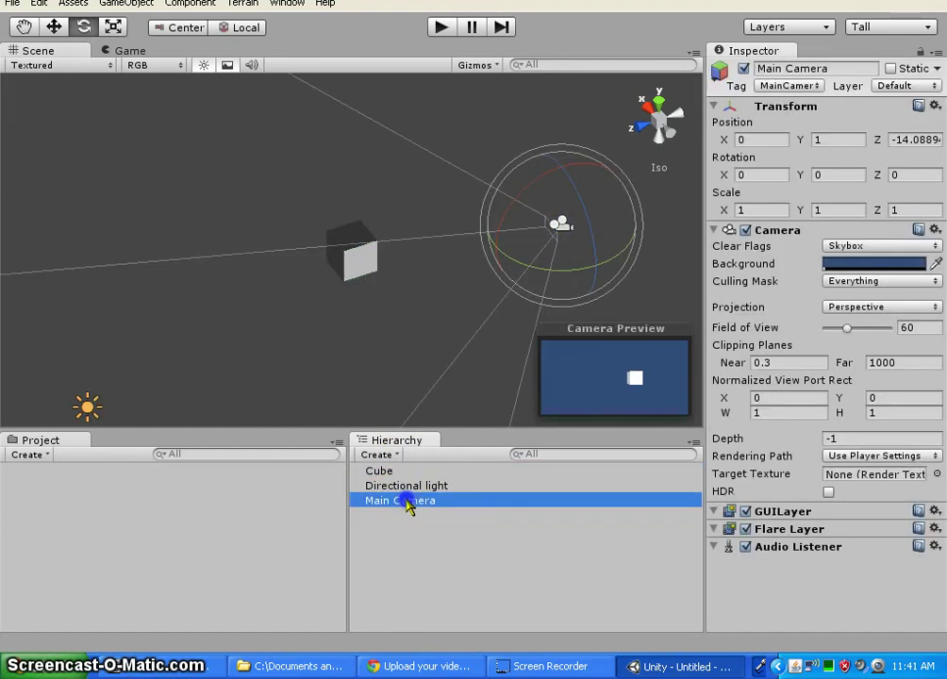
Create a plane object in the scene and view all of it.
{"action": "left_click", "coordinate": [124, 4]}
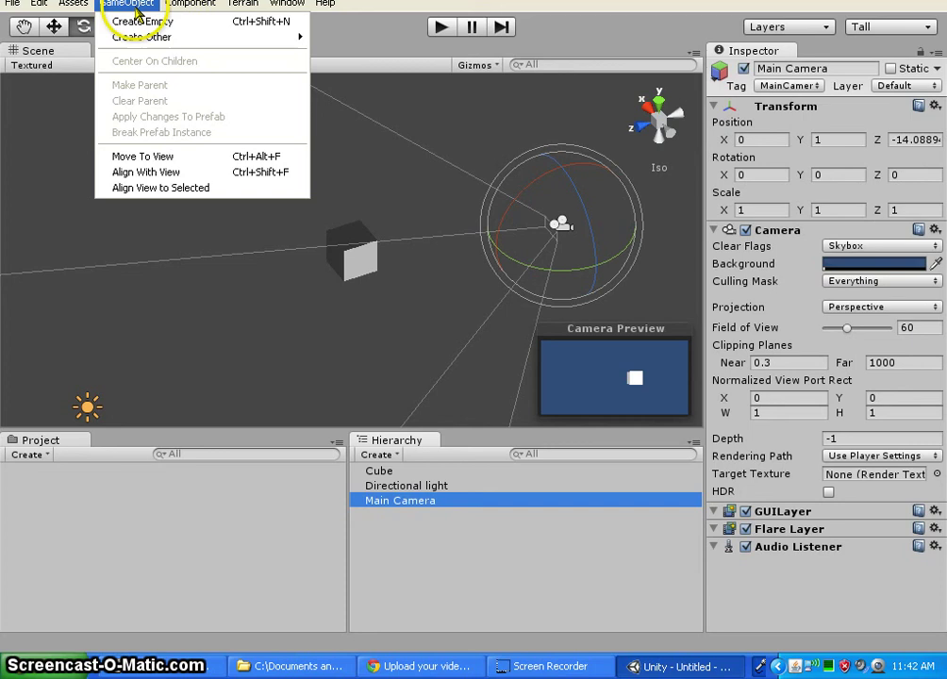
{"action": "mouse_move", "coordinate": [269, 39]}
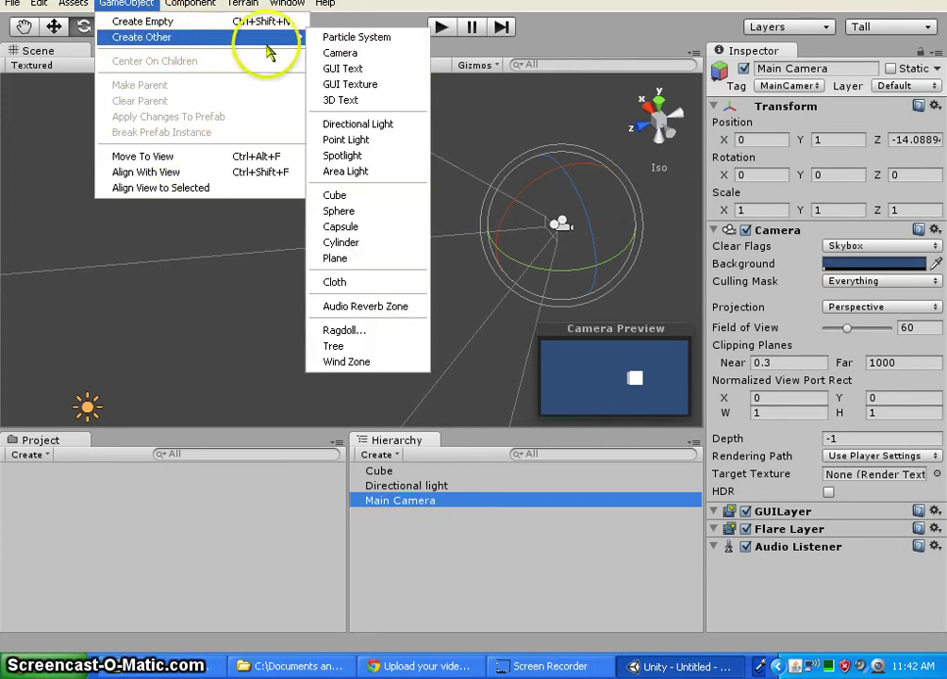
{"action": "left_click", "coordinate": [366, 264]}
{"action": "scroll", "coordinate": [389, 196], "scroll_direction": "down", "scroll_amount": 3}
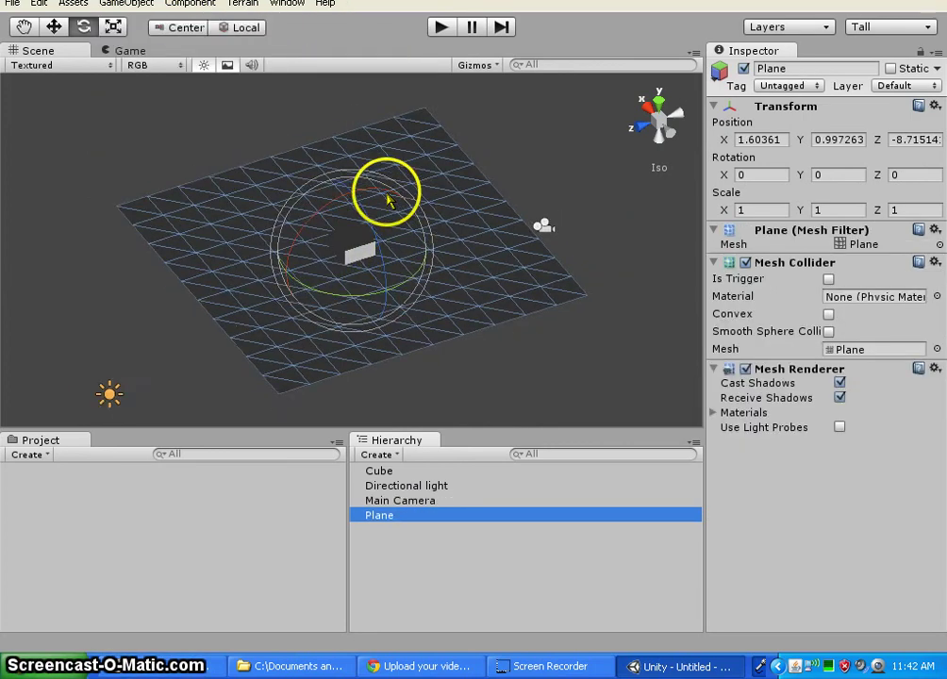
Set the plane's position to 0 on the X, Y and Z axes.
{"action": "left_click", "coordinate": [771, 139]}
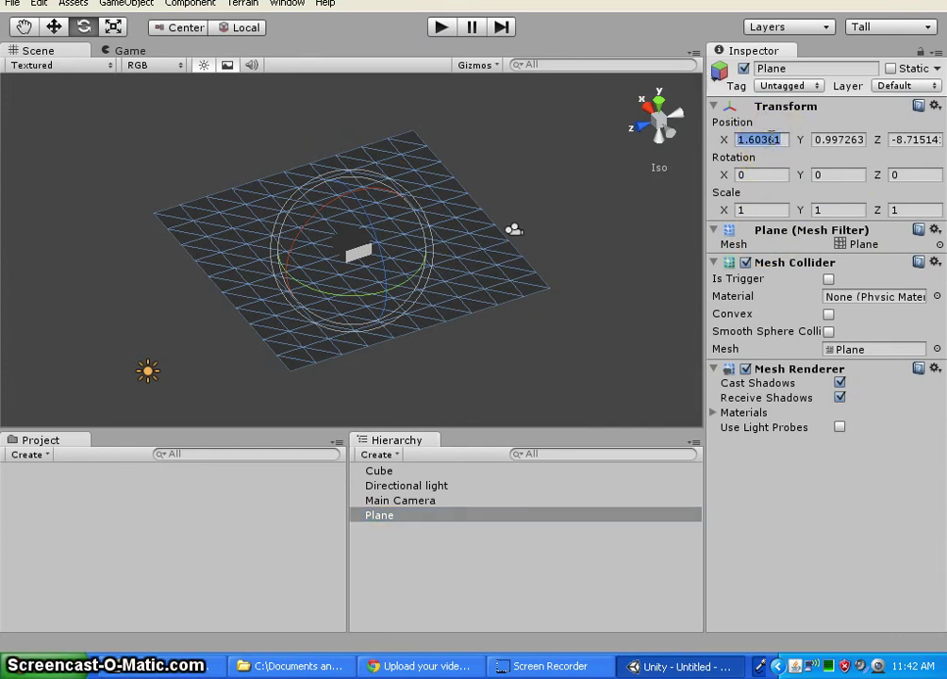
{"action": "type", "text": "0"}
{"action": "type", "text": "0"}
{"action": "left_click", "coordinate": [905, 139]}
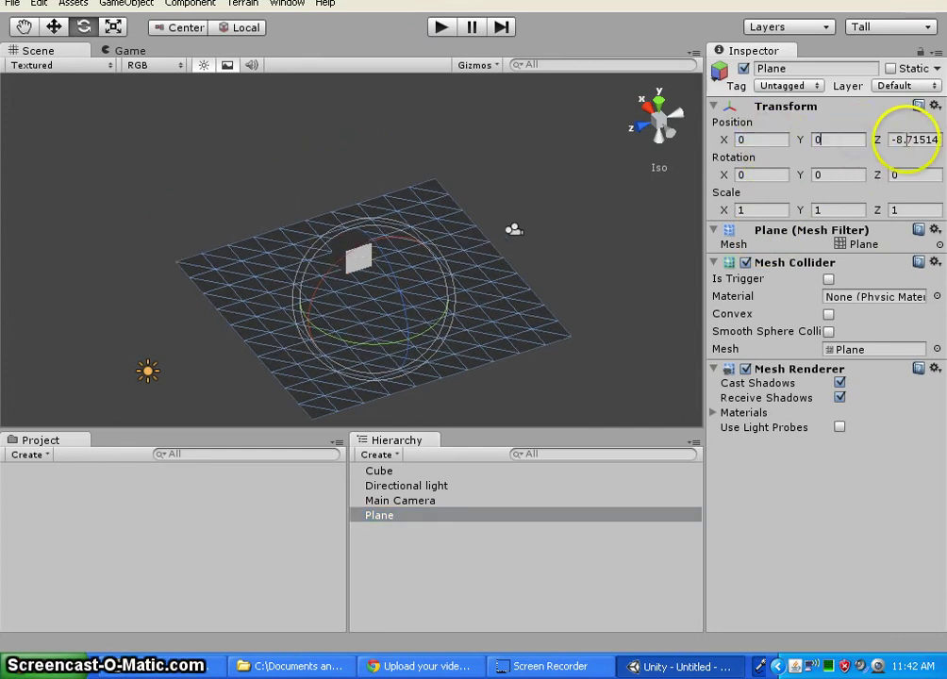
{"action": "type", "text": "0"}
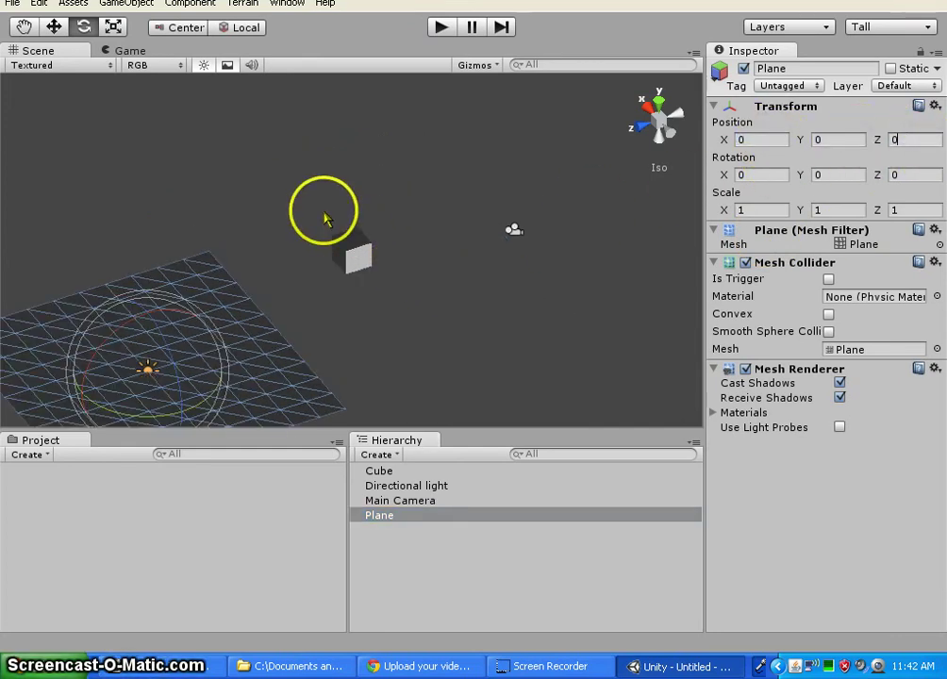
Check the plane in the main camera's preview, and with the cube selected look over the move, scale and hand tools.
{"action": "left_click", "coordinate": [421, 485]}
{"action": "left_click", "coordinate": [424, 501]}
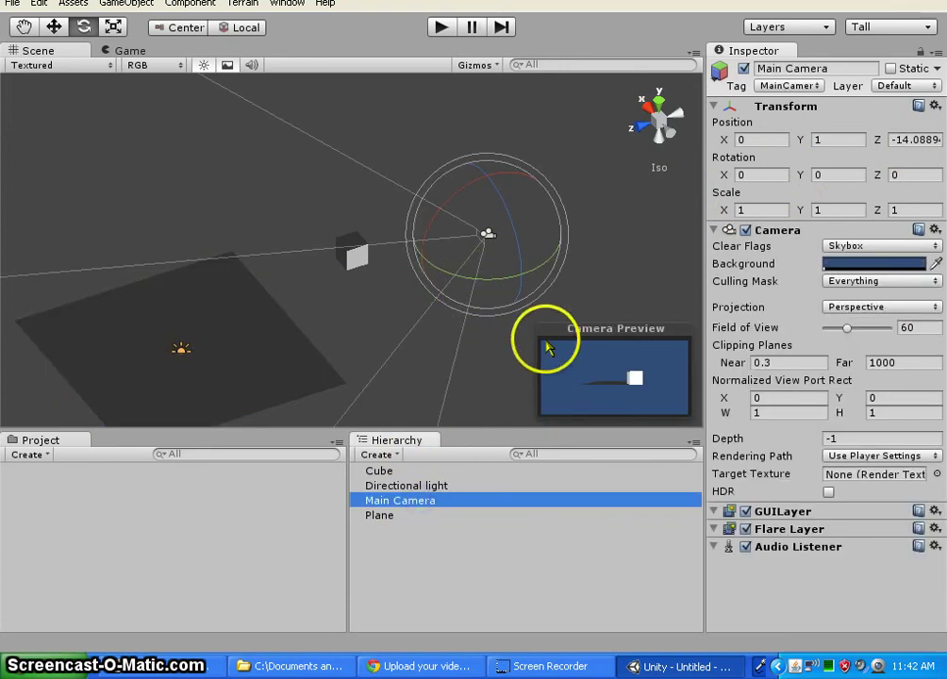
{"action": "left_click", "coordinate": [358, 261]}
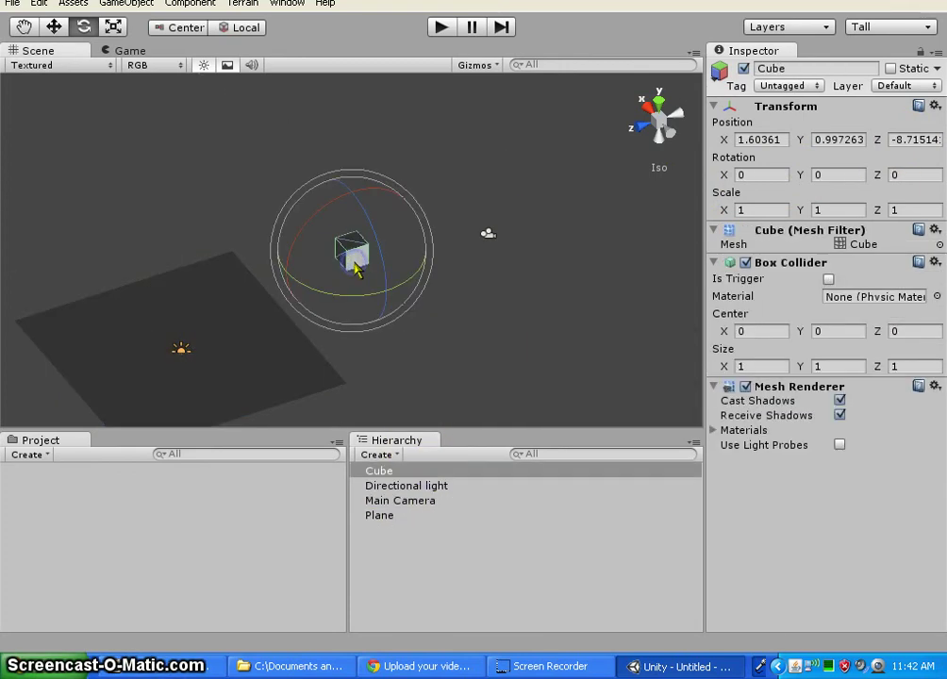
{"action": "left_click", "coordinate": [56, 27]}
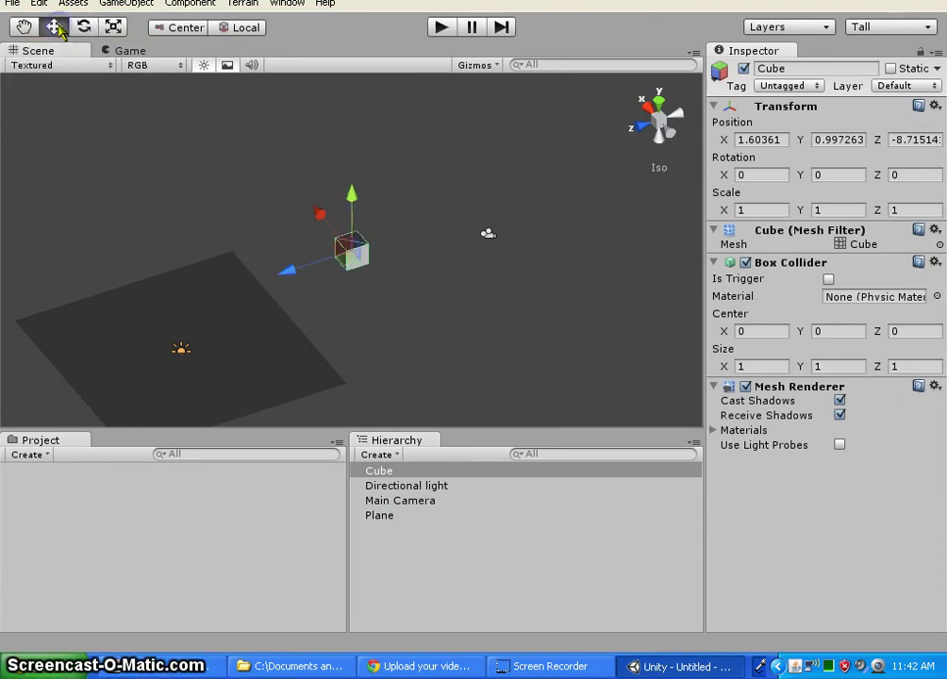
{"action": "left_click", "coordinate": [111, 28]}
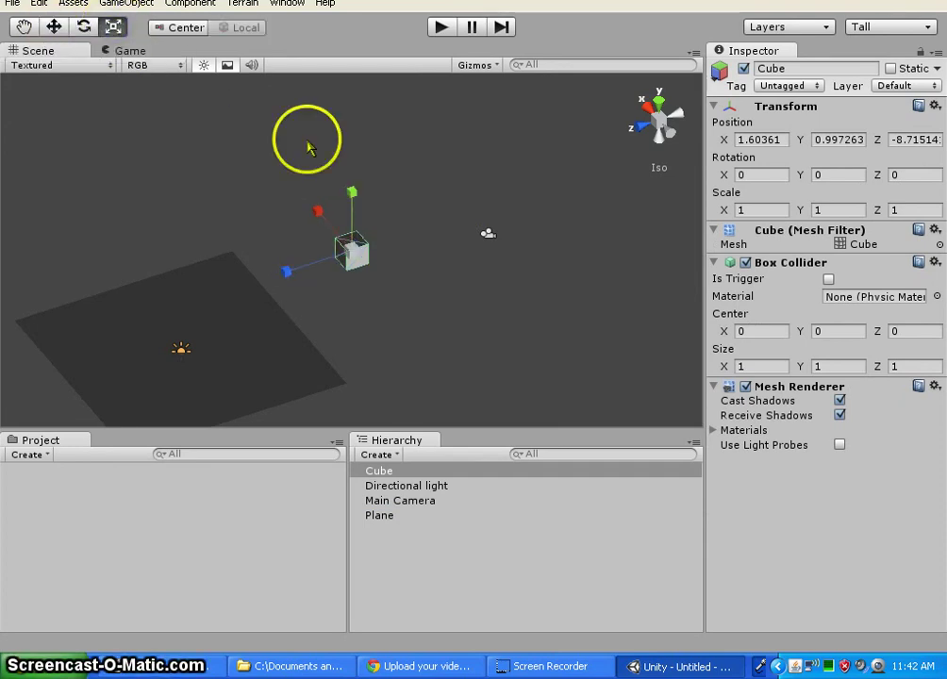
{"action": "left_click", "coordinate": [23, 28]}
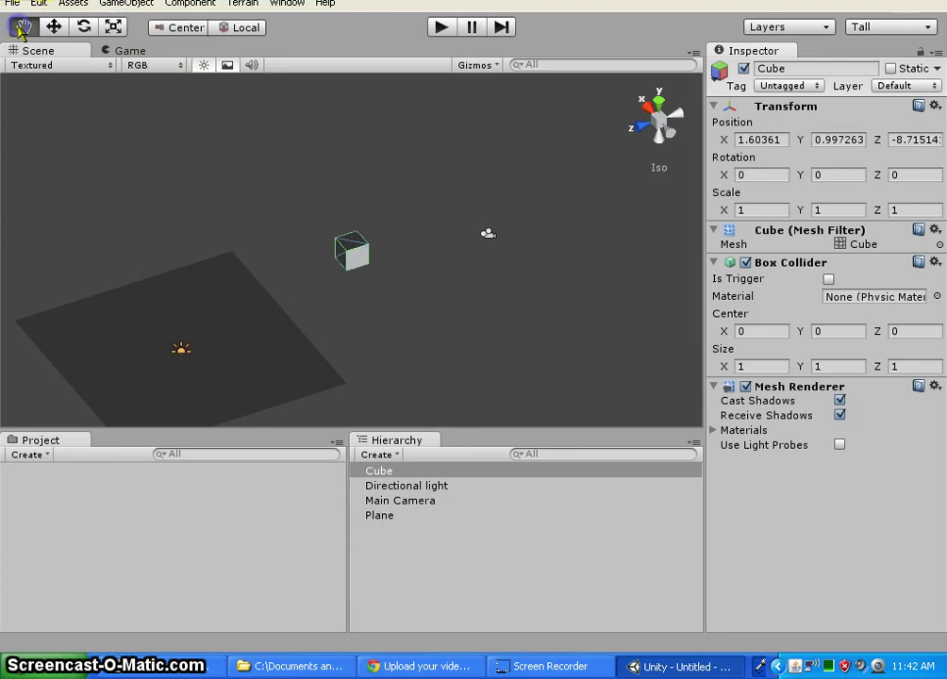
{"action": "left_click_drag", "start_coordinate": [484, 328], "coordinate": [488, 271]}
{"action": "left_click_drag", "start_coordinate": [143, 268], "coordinate": [206, 261]}
{"action": "left_click_drag", "start_coordinate": [573, 283], "coordinate": [568, 287]}
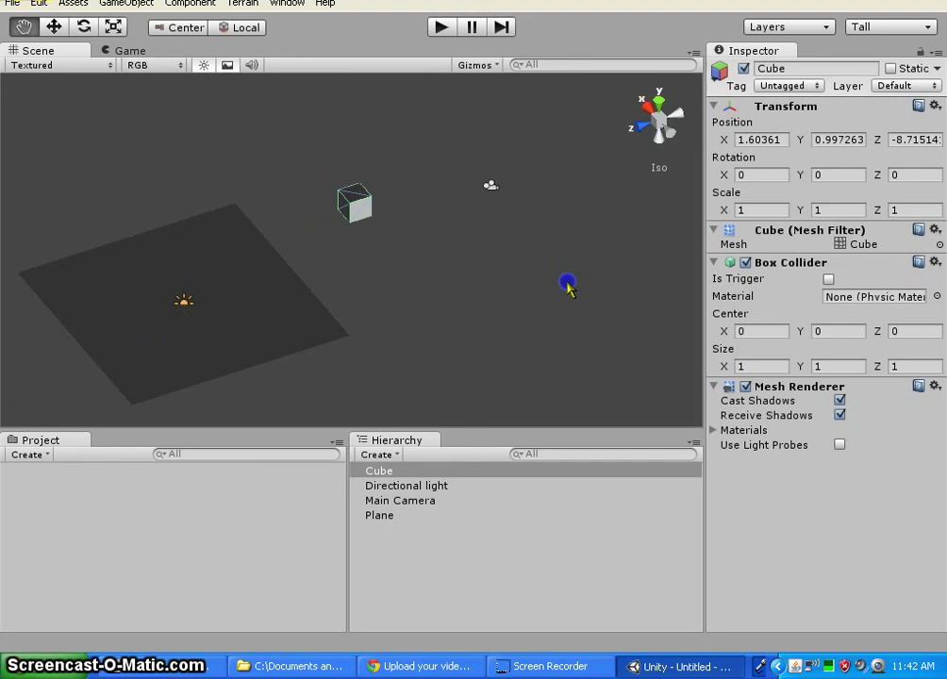
Move the cube along Z over the plane to about -0.75 and the main camera along Z to about -7.25.
{"action": "left_click", "coordinate": [56, 28]}
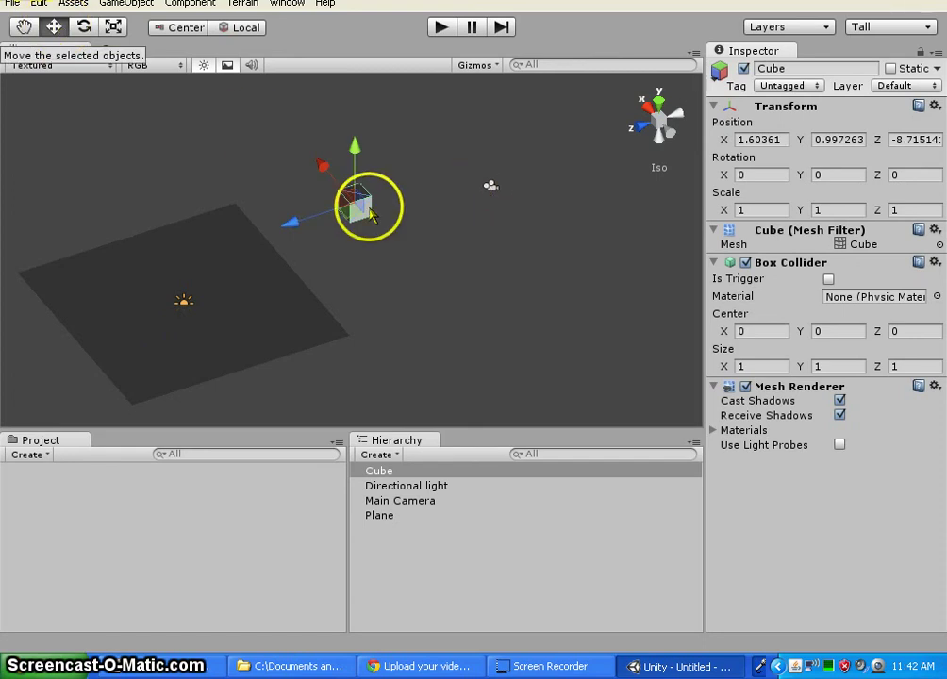
{"action": "left_click_drag", "start_coordinate": [293, 220], "coordinate": [123, 283]}
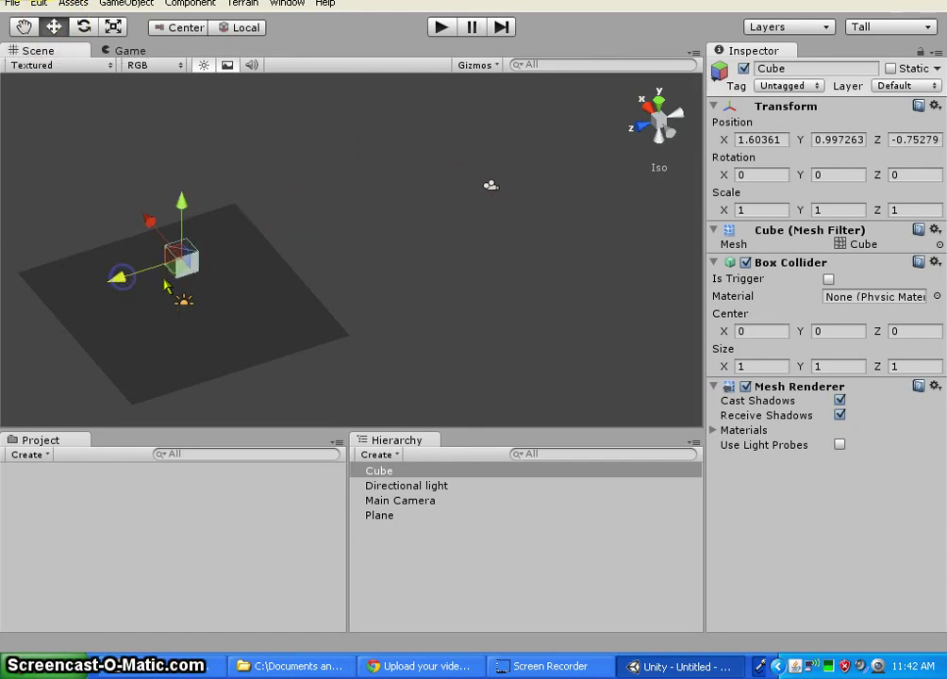
{"action": "left_click", "coordinate": [413, 502]}
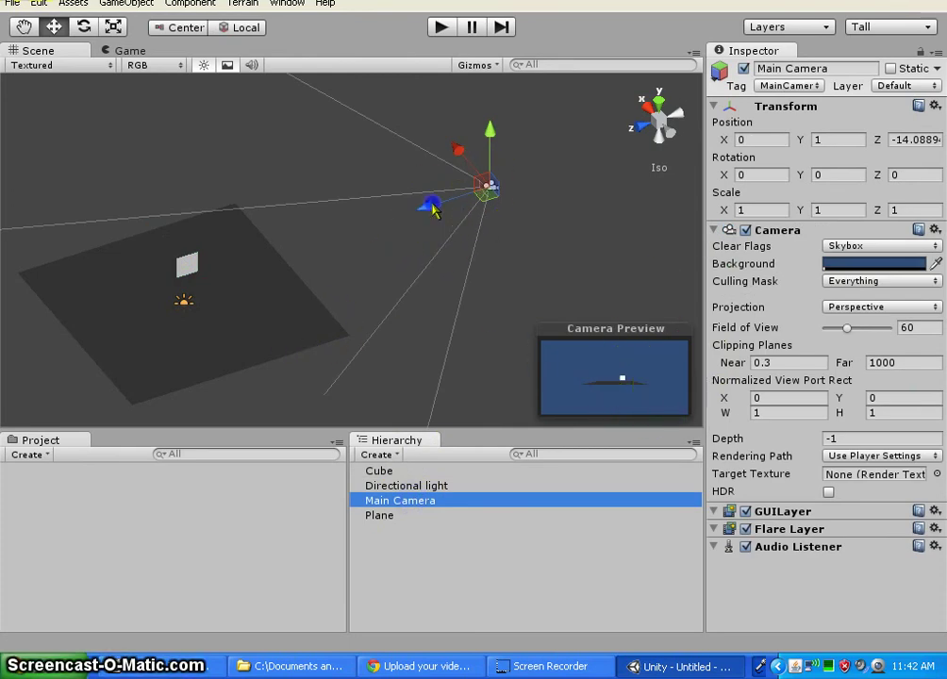
{"action": "left_click_drag", "start_coordinate": [431, 203], "coordinate": [279, 238]}
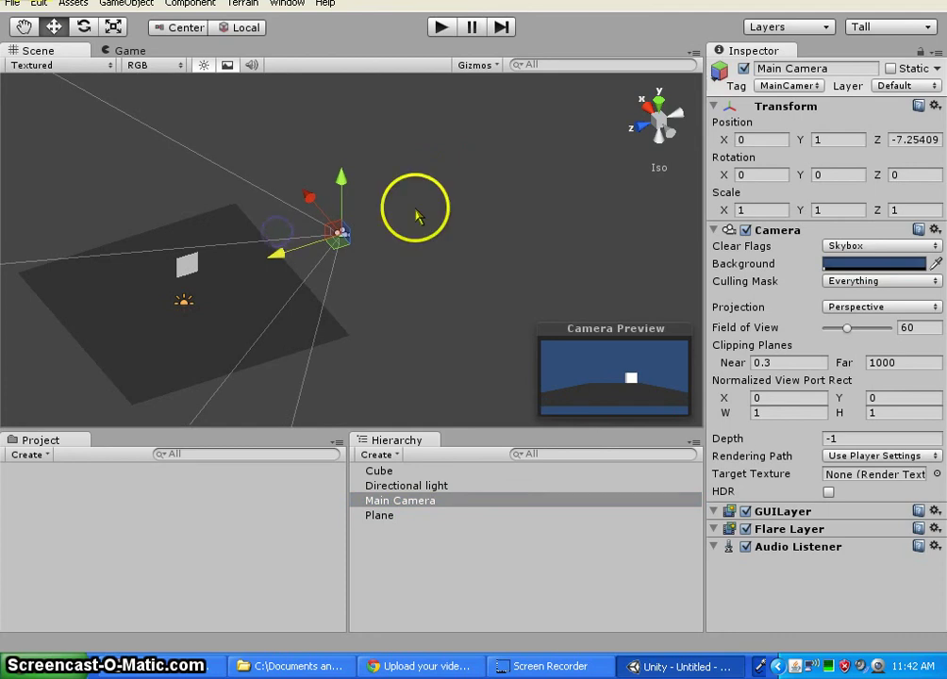
Run the scene in play mode and open the console to read the logged error.
{"action": "left_click", "coordinate": [442, 28]}
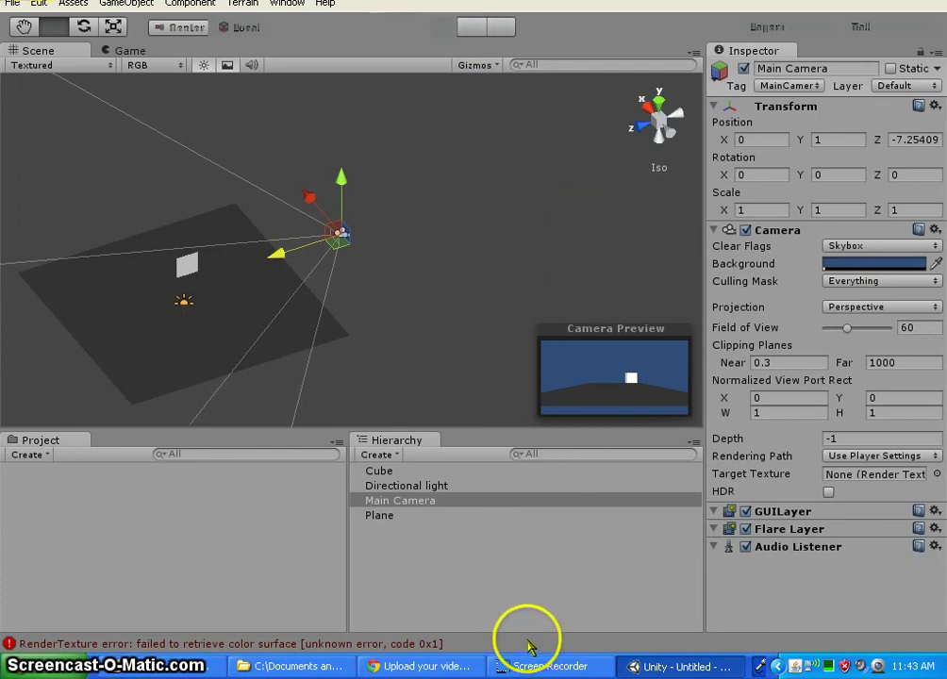
{"action": "left_click", "coordinate": [339, 646]}
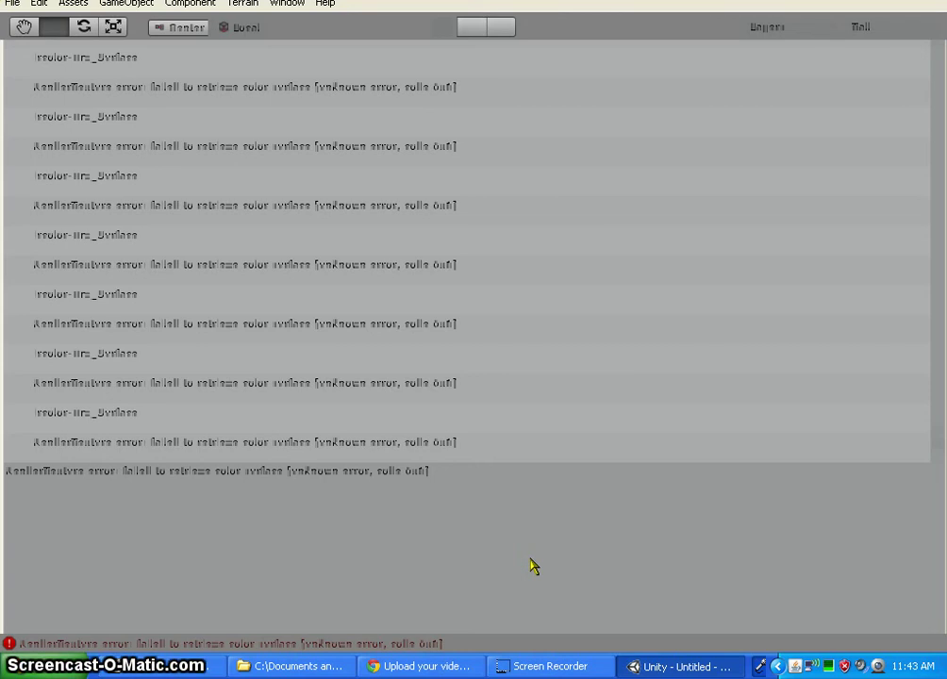
{"action": "left_click", "coordinate": [569, 99]}
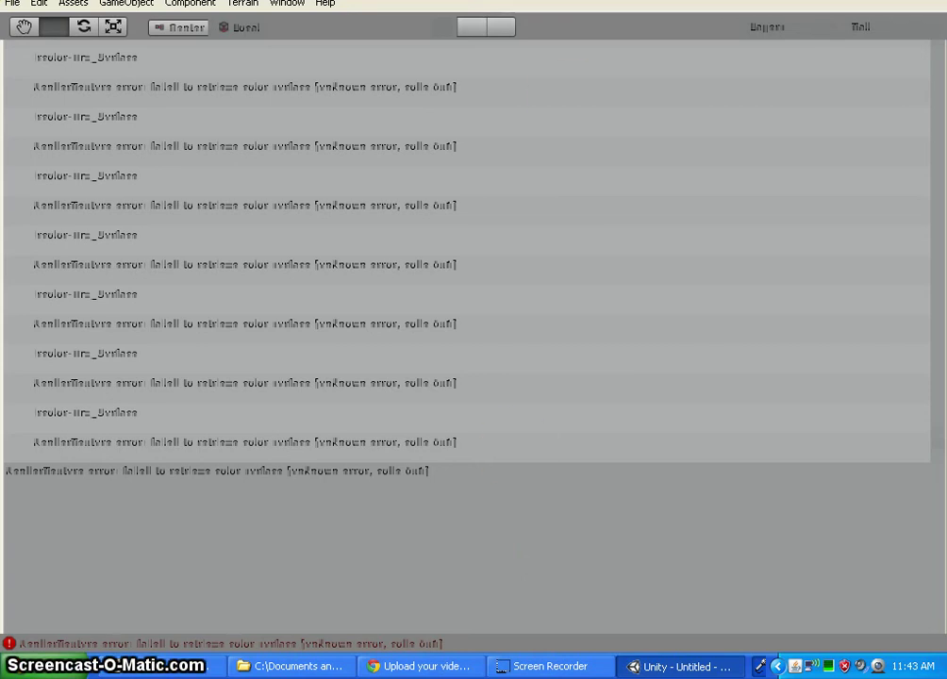